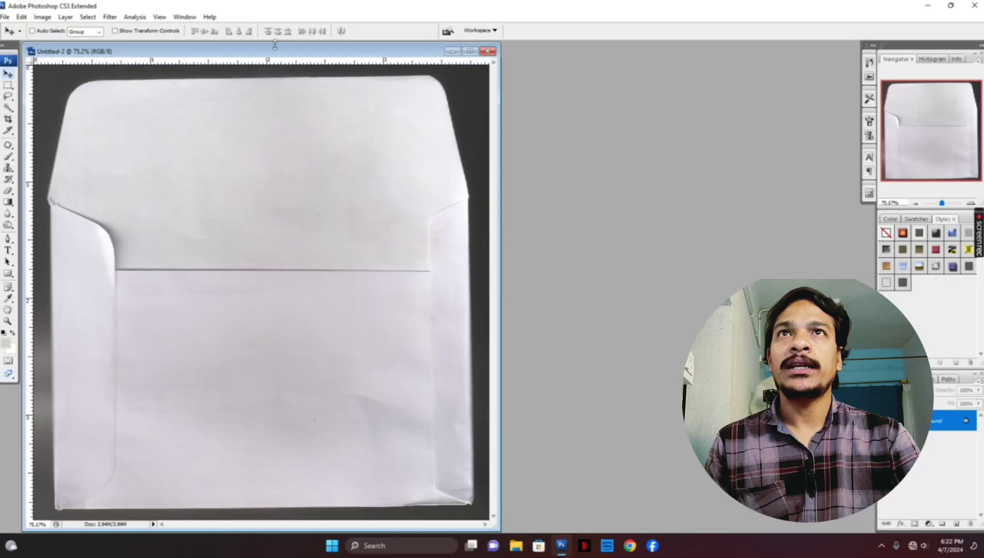
# Step: Duplicate the envelope scan with the default copy name and arrange the original and the copy side by side
pyautogui.rightClick(275, 51)
pyautogui.click(287, 57)
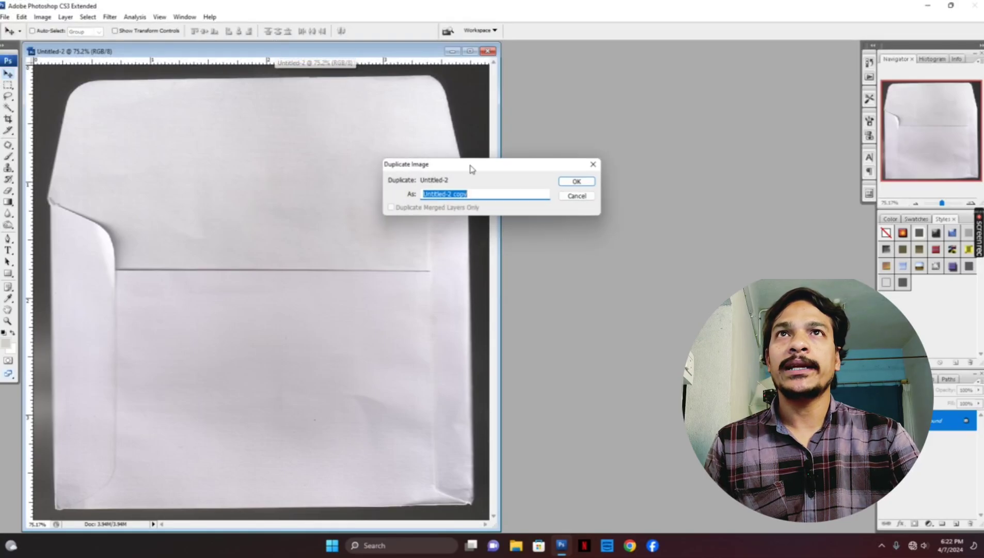
pyautogui.click(576, 181)
pyautogui.moveTo(264, 56); pyautogui.dragTo(640, 69)
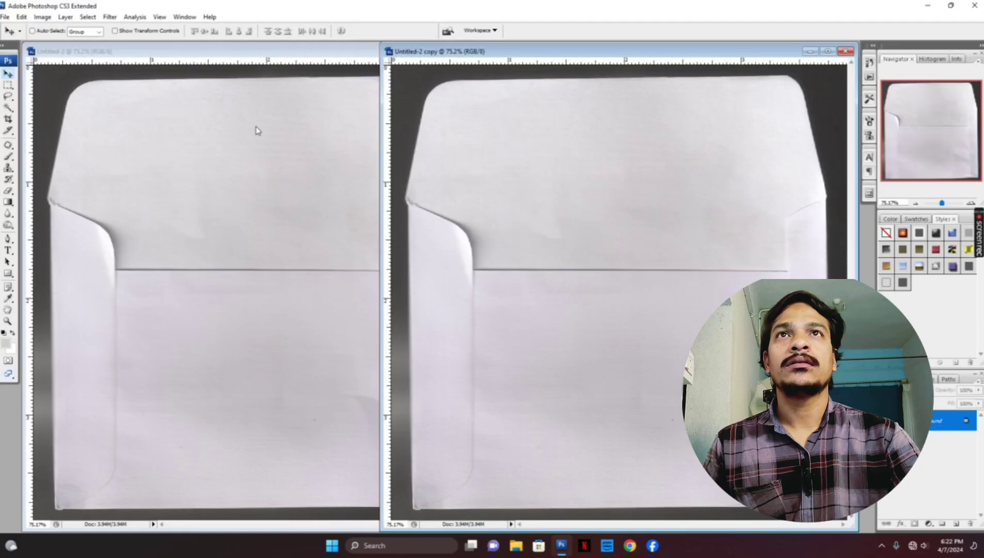
pyautogui.click(279, 52)
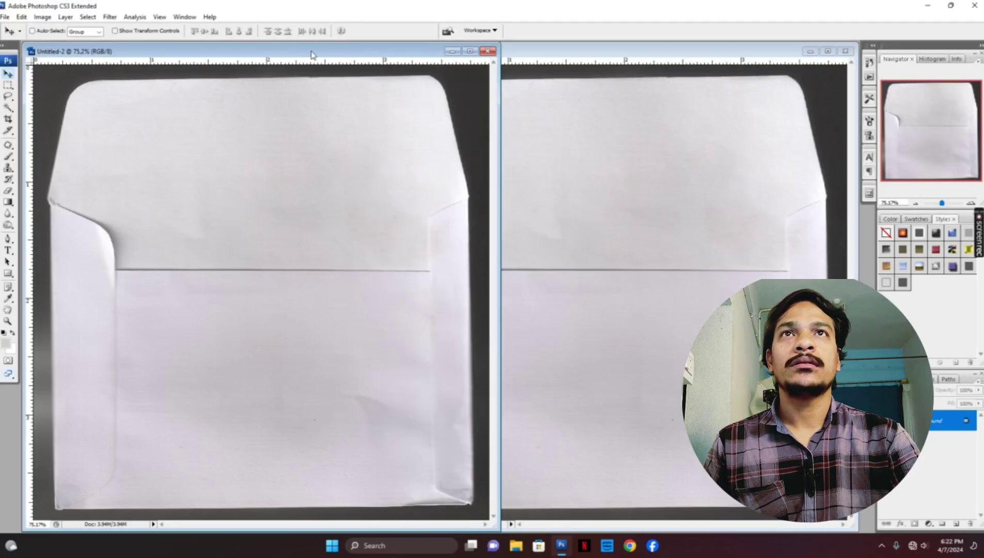
pyautogui.moveTo(313, 55); pyautogui.dragTo(190, 54)
# Step: Clear the duplicated envelope document to a blank white canvas
pyautogui.click(525, 53)
pyautogui.doubleClick(525, 52)
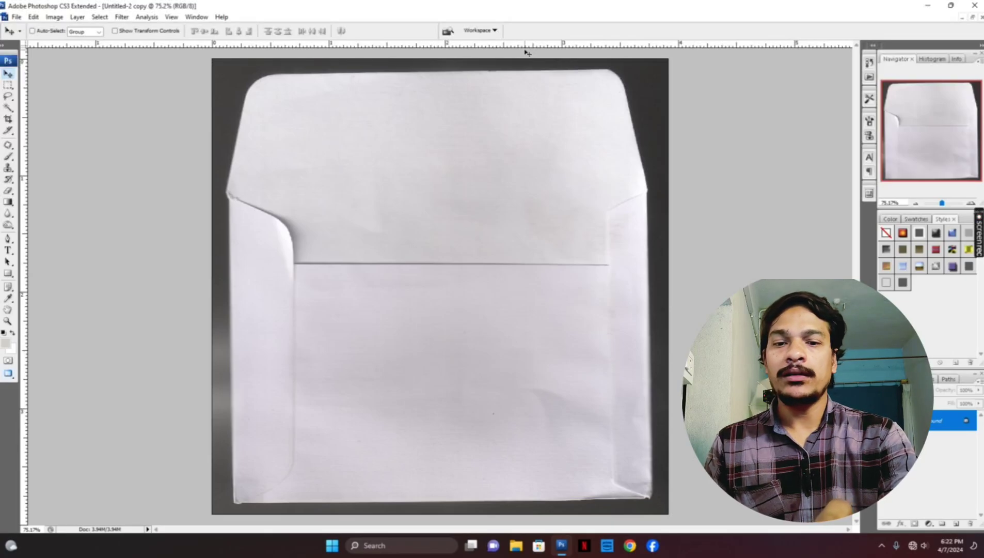
pyautogui.press('Delete')
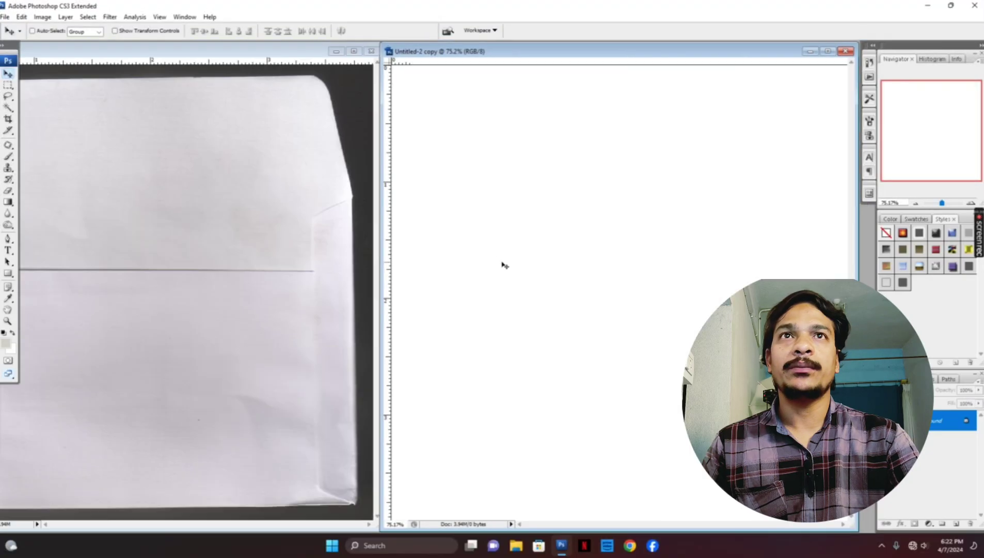
# Step: Add a horizontal guide about 1.2 inches down the blank copy and another at the flap's fold corner on the envelope scan
pyautogui.click(285, 52)
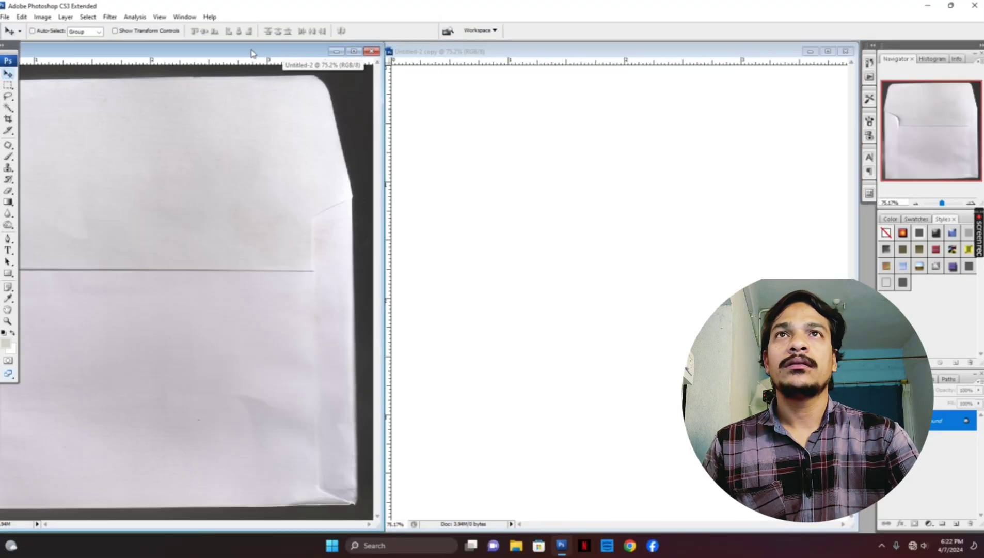
pyautogui.moveTo(252, 52); pyautogui.dragTo(258, 59)
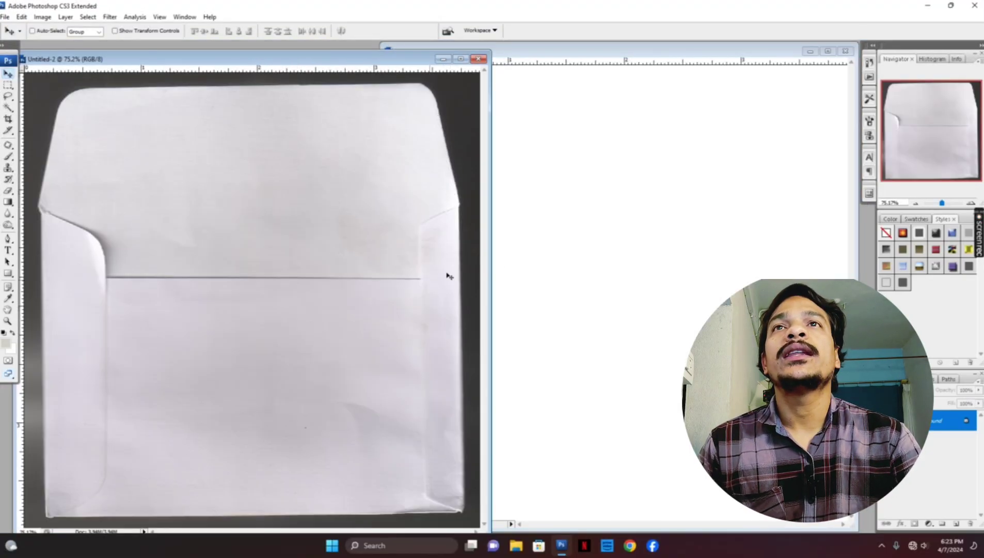
pyautogui.moveTo(352, 62); pyautogui.dragTo(312, 57)
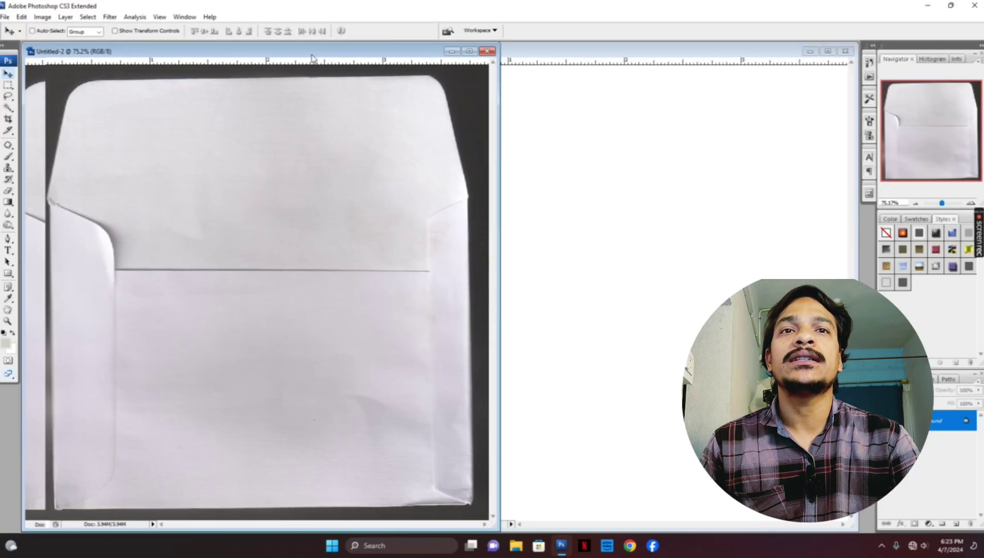
pyautogui.click(551, 54)
pyautogui.moveTo(551, 54); pyautogui.dragTo(577, 51)
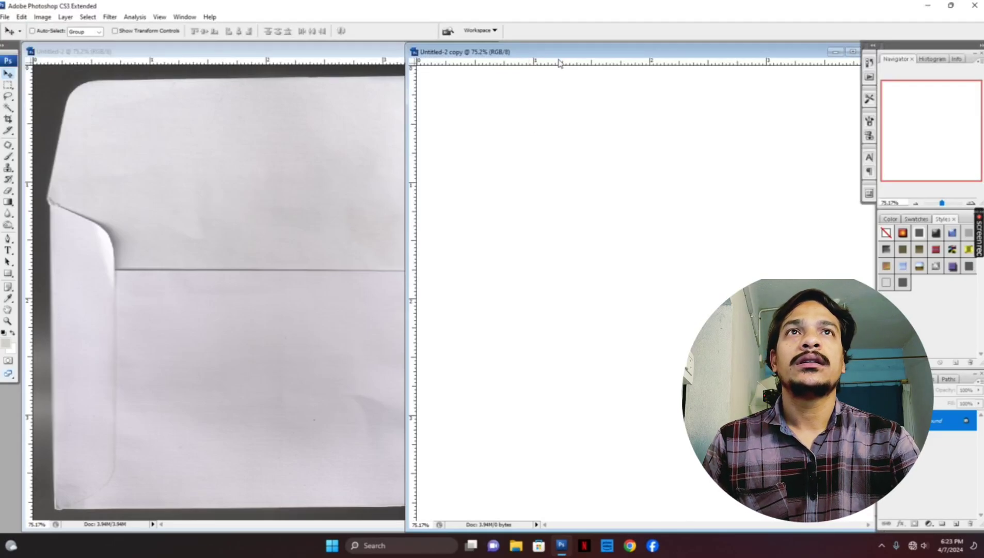
pyautogui.moveTo(559, 63); pyautogui.dragTo(560, 207)
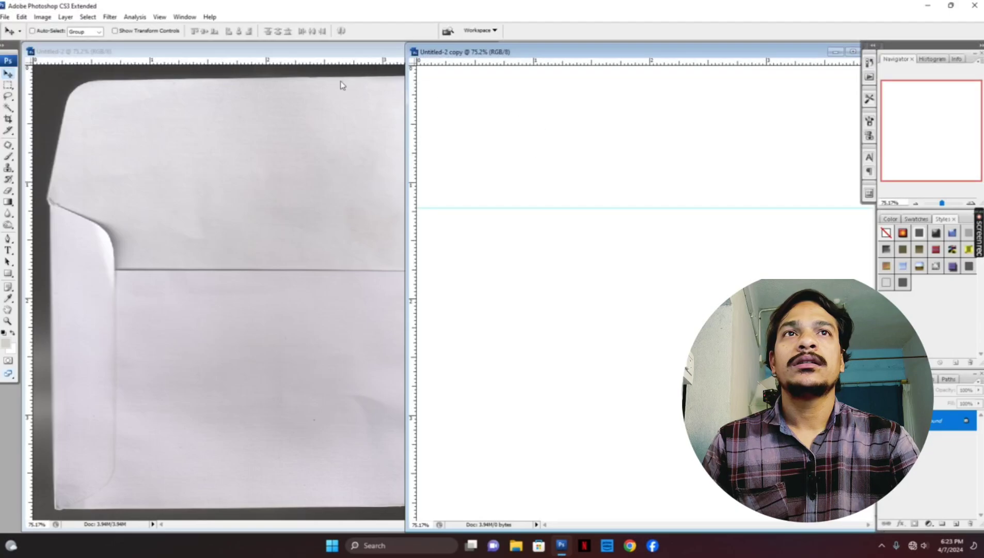
pyautogui.click(320, 55)
pyautogui.moveTo(320, 54); pyautogui.dragTo(279, 197)
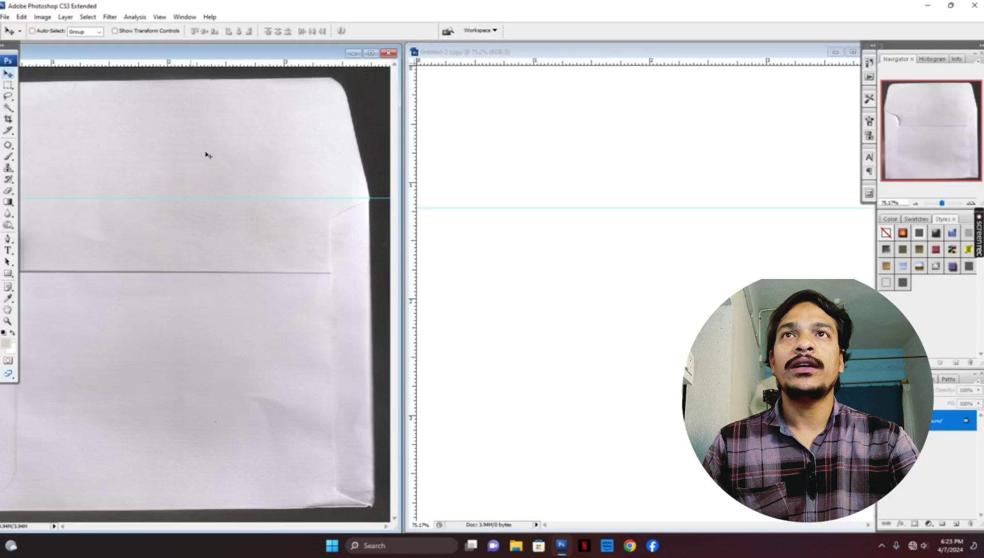
# Step: Check the blank copy's image size and resolution without changing them
pyautogui.click(648, 52)
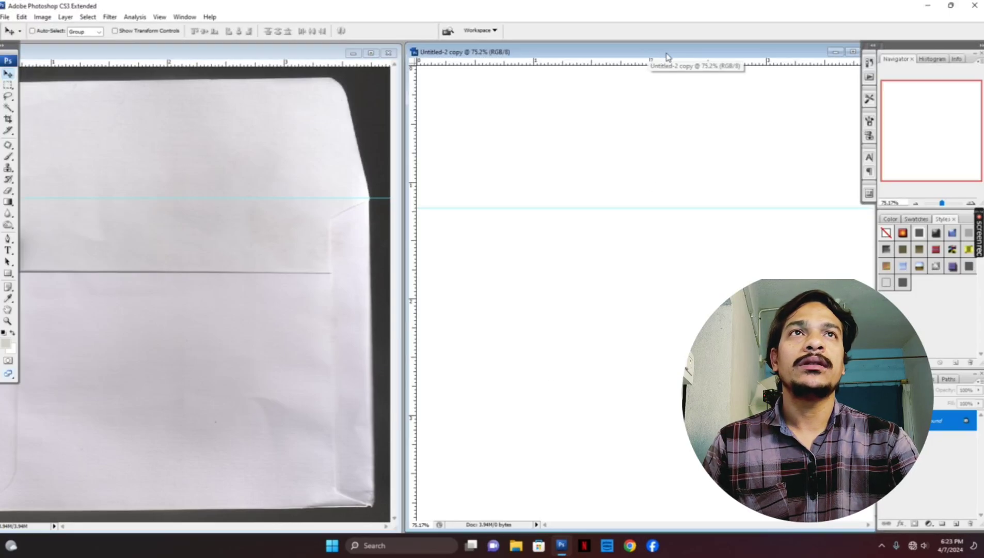
pyautogui.moveTo(666, 57); pyautogui.dragTo(479, 55)
pyautogui.doubleClick(478, 53)
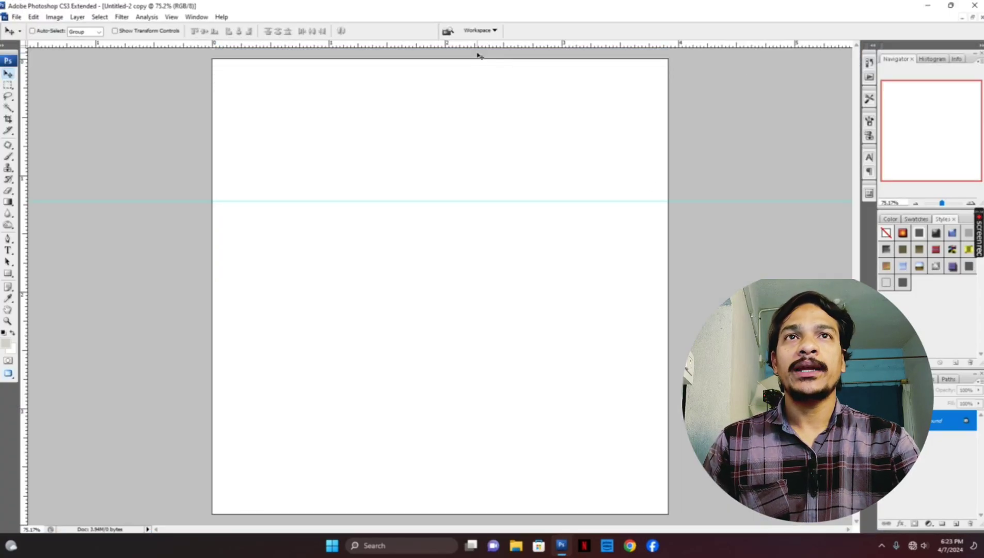
pyautogui.doubleClick(485, 62)
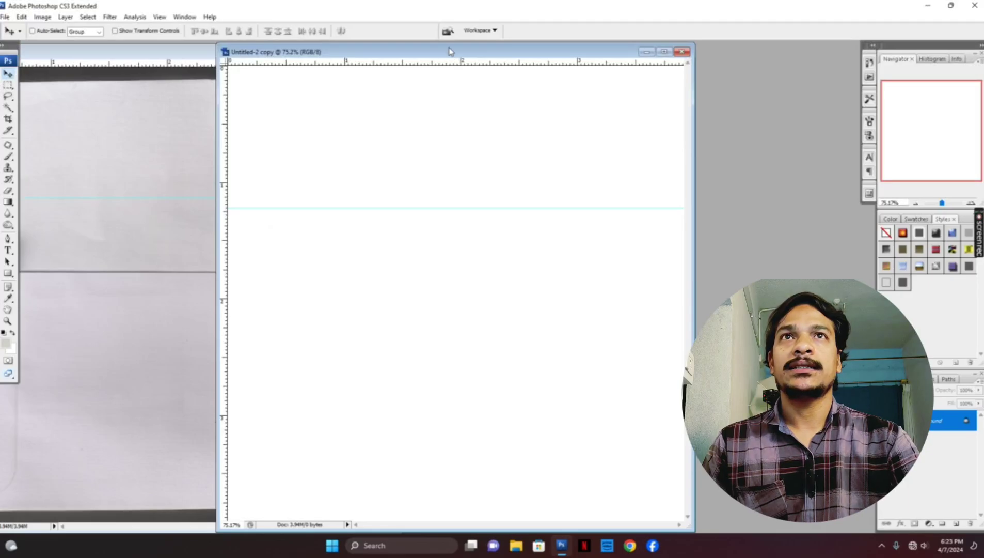
pyautogui.rightClick(449, 51)
pyautogui.click(463, 67)
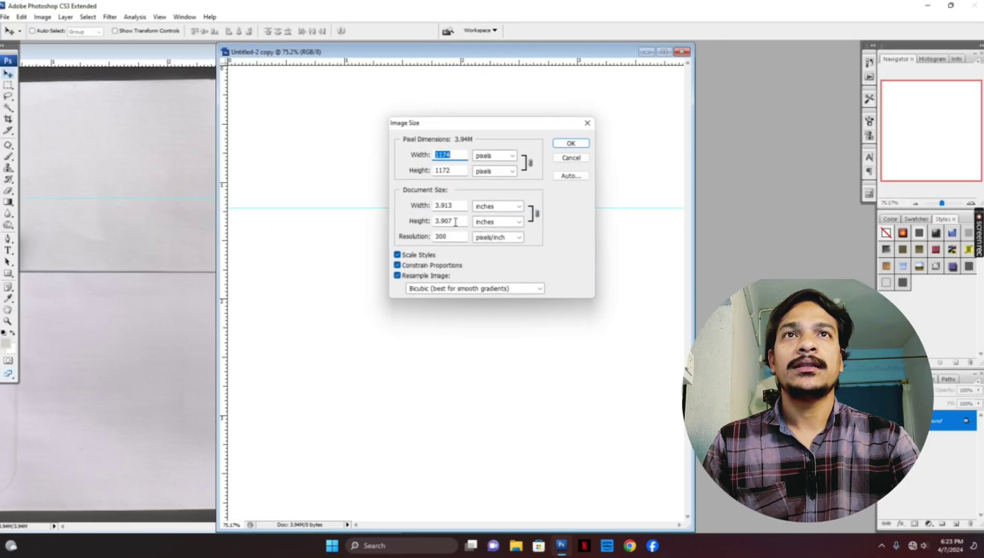
pyautogui.click(571, 144)
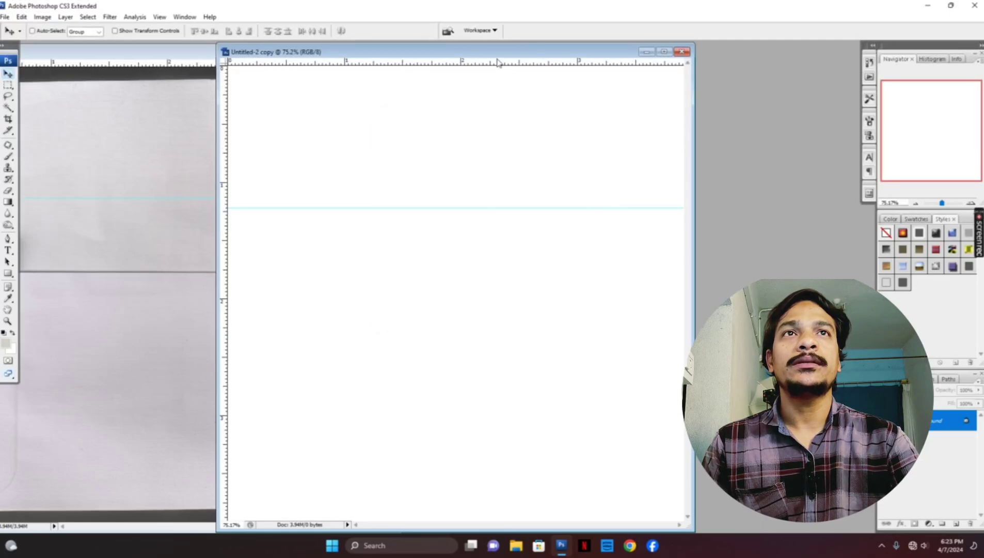
# Step: Restore the minimized camera-pattern document and arrange it beside the blank document with the guide
pyautogui.moveTo(492, 53); pyautogui.dragTo(535, 51)
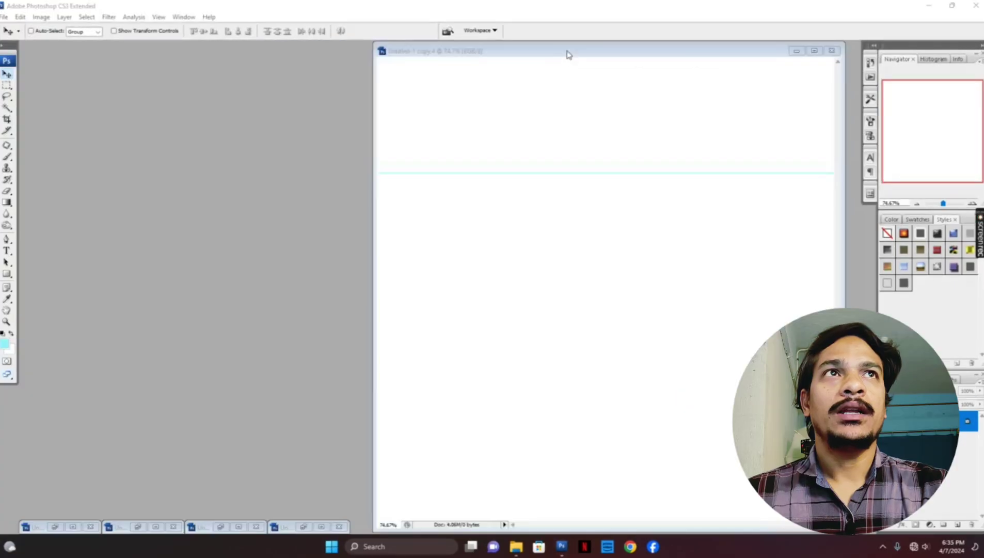
pyautogui.moveTo(567, 53)
pyautogui.mouseDown()
pyautogui.moveTo(538, 57)
pyautogui.moveTo(578, 52)
pyautogui.mouseUp()
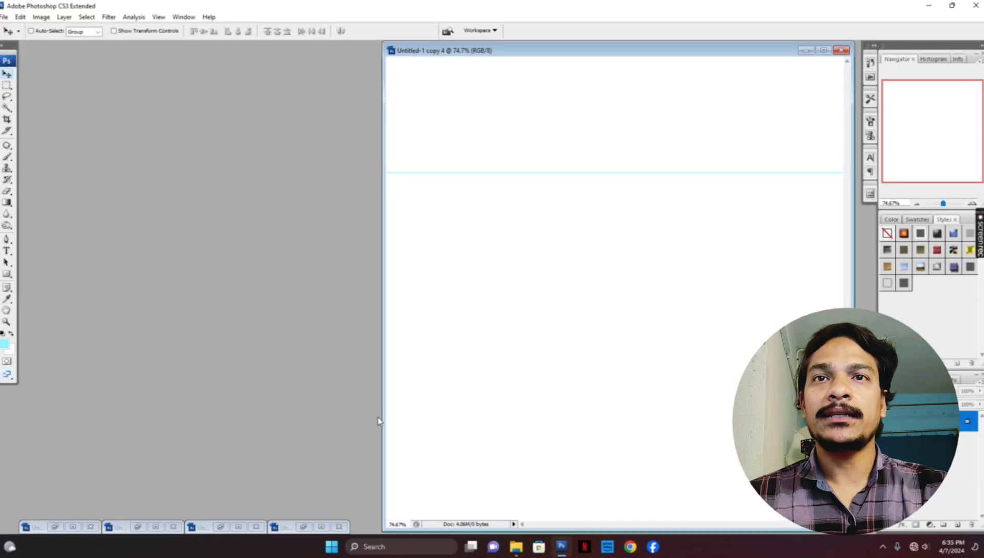
pyautogui.click(304, 526)
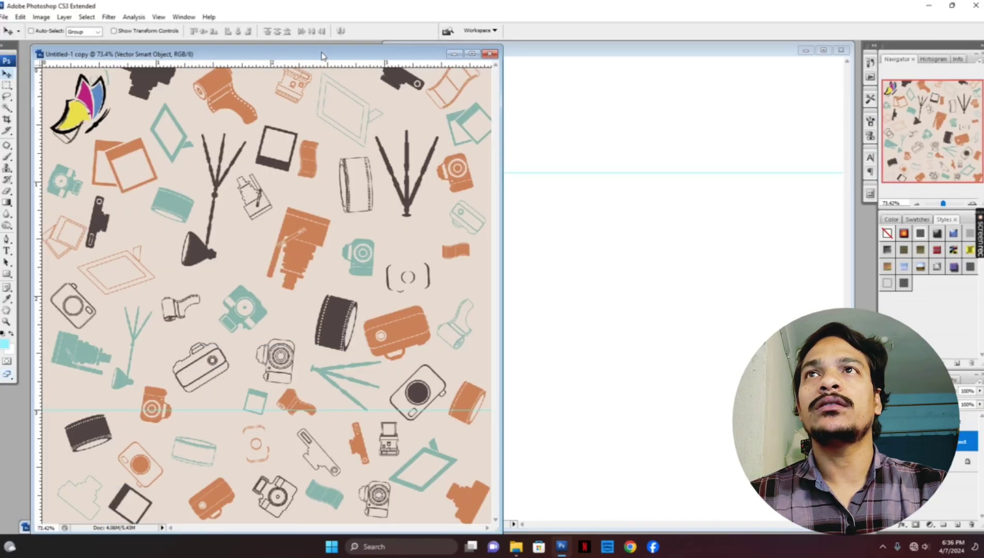
pyautogui.moveTo(322, 56); pyautogui.dragTo(310, 52)
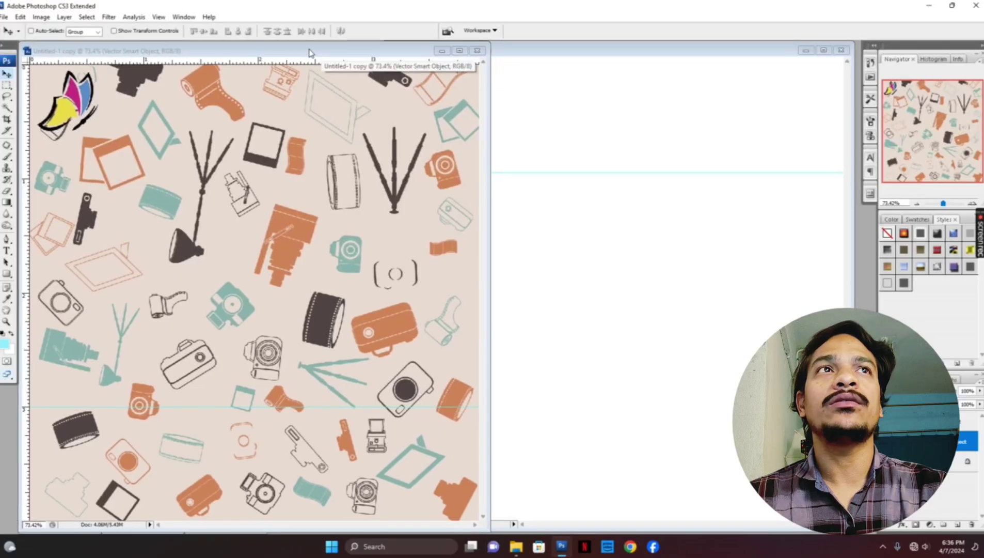
pyautogui.click(606, 55)
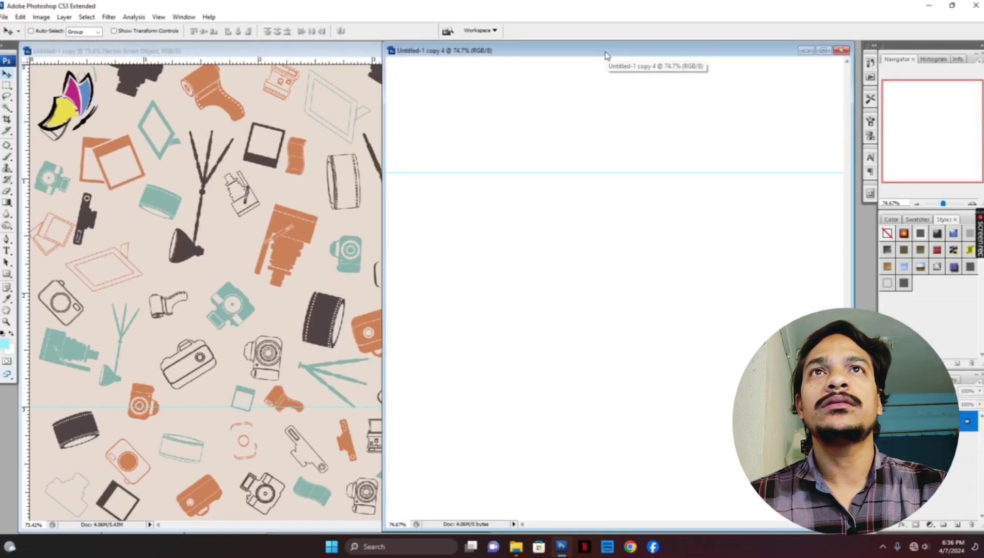
pyautogui.moveTo(593, 54); pyautogui.dragTo(601, 53)
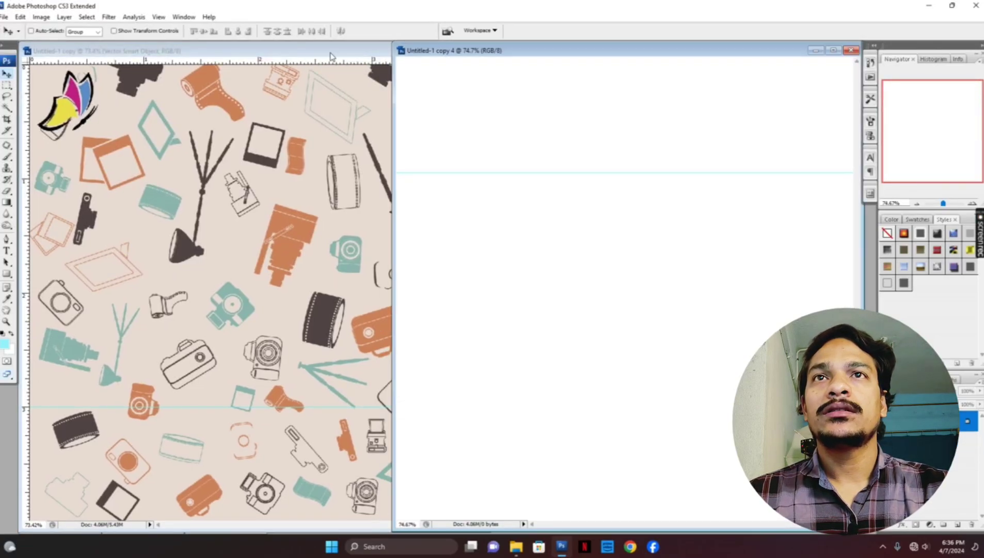
# Step: Copy the camera-pattern smart object layer into the blank document and show that document full screen
pyautogui.click(302, 137)
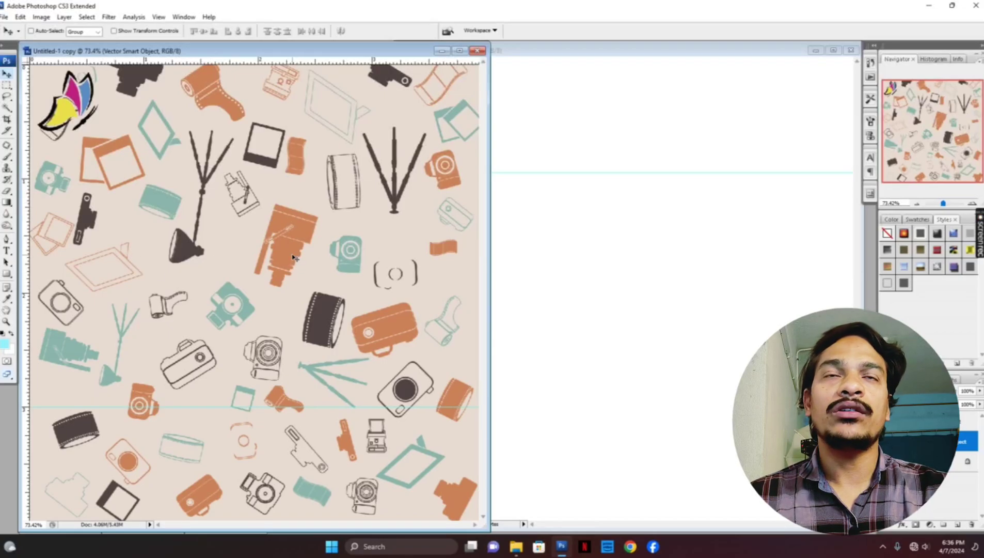
pyautogui.rightClick(302, 267)
pyautogui.click(302, 258)
pyautogui.moveTo(311, 273); pyautogui.dragTo(612, 288)
pyautogui.press('f')
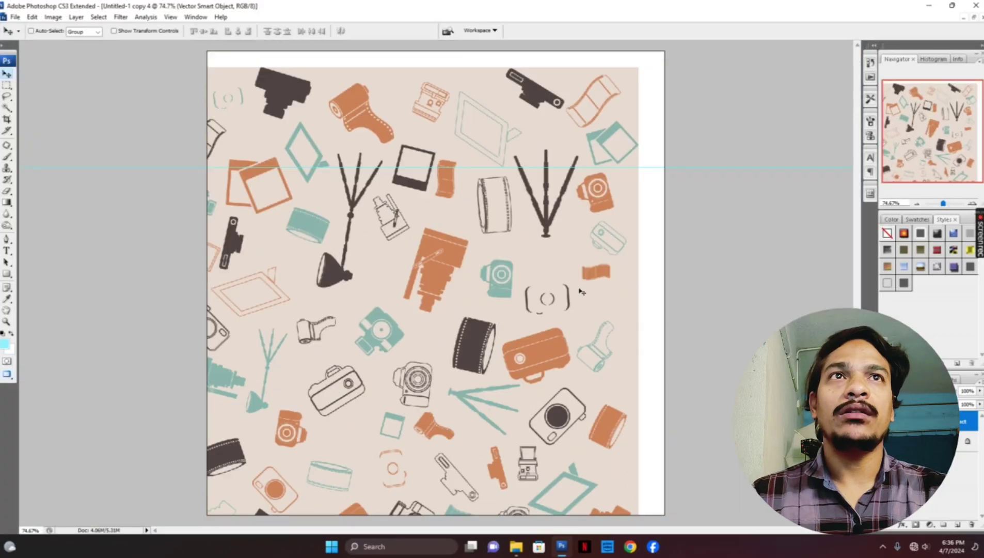
# Step: Scale the camera pattern up to about 96% and position it so that it covers the whole canvas
pyautogui.hotkey('ctrl', 't')
pyautogui.moveTo(542, 296); pyautogui.dragTo(569, 293)
pyautogui.hotkey('ctrl', '-')
pyautogui.hotkey('ctrl', '-')
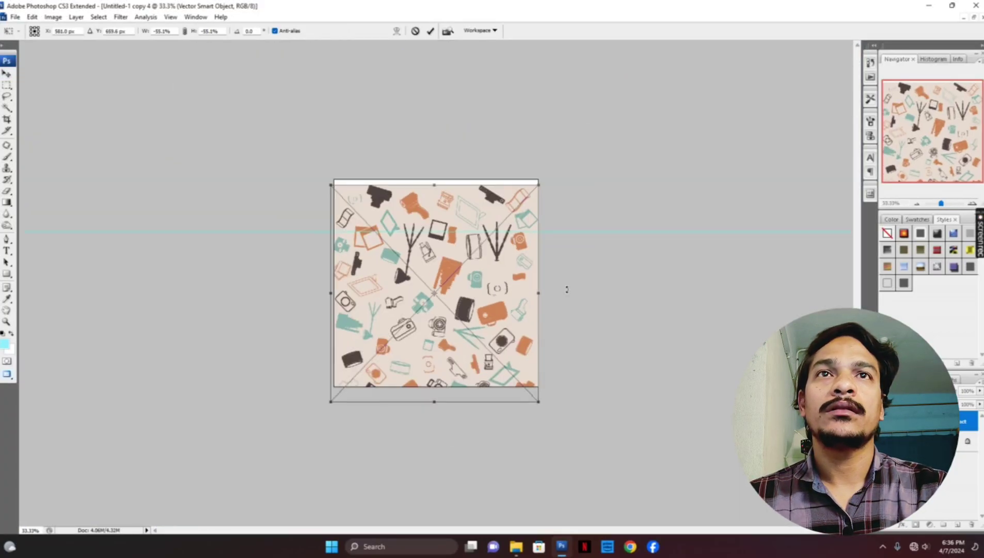
pyautogui.moveTo(542, 179); pyautogui.dragTo(606, 89)
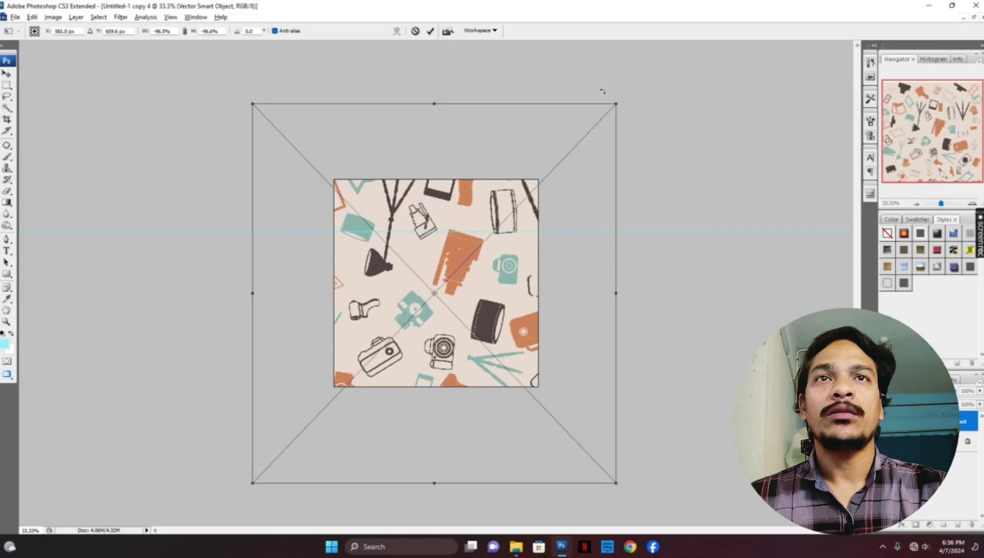
pyautogui.moveTo(517, 205); pyautogui.dragTo(516, 236)
pyautogui.press('Return')
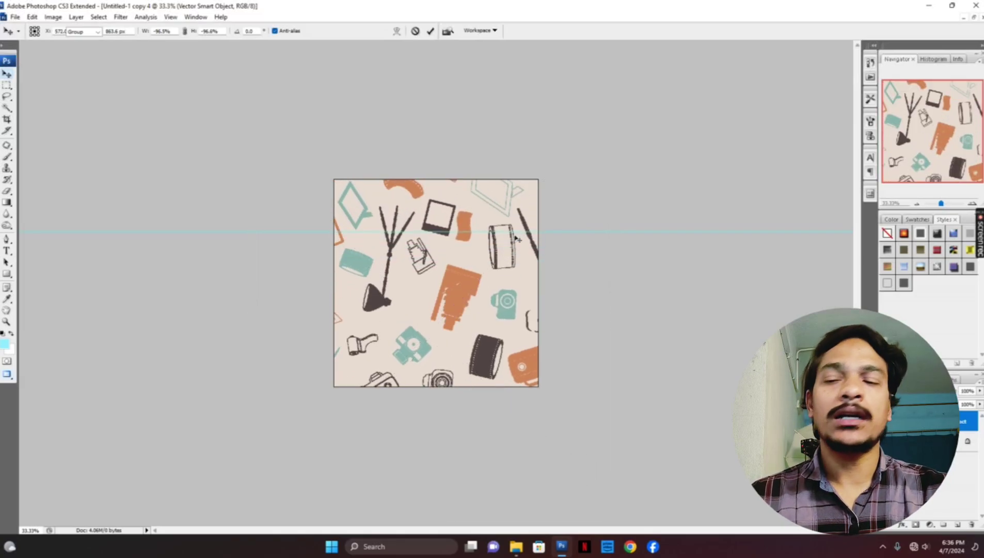
pyautogui.hotkey('ctrl', '0')
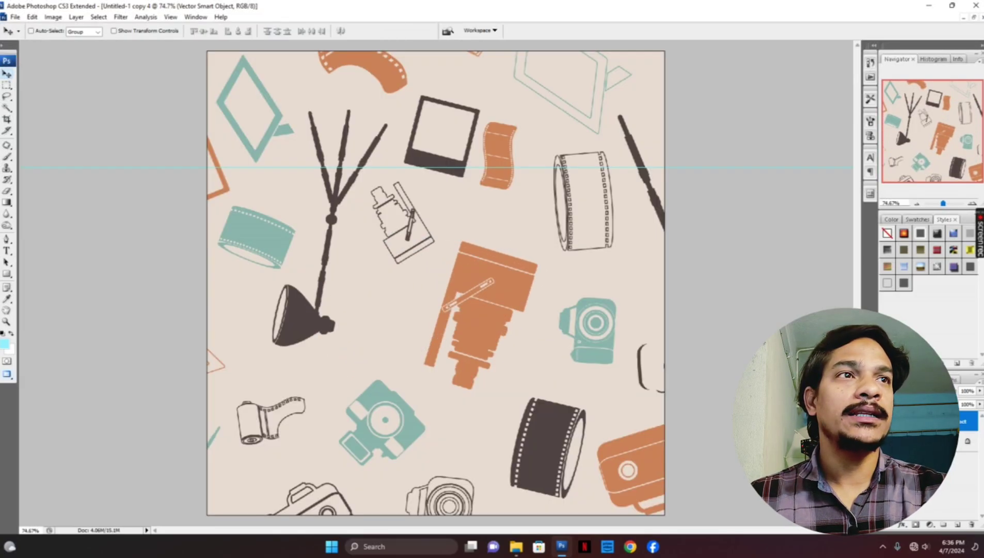
# Step: Set the camera-pattern layer's opacity to 15% and shift the pattern slightly down on the canvas
pyautogui.click(980, 391)
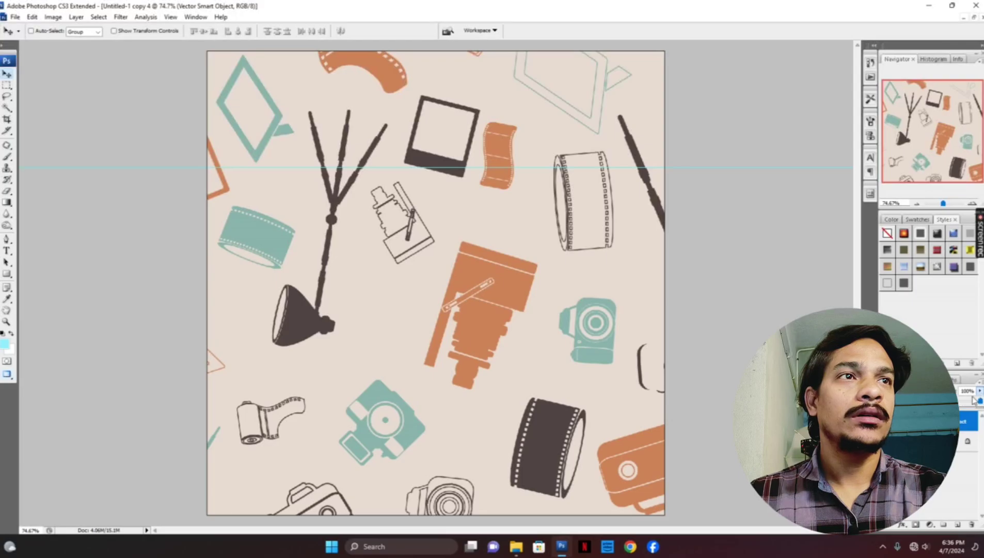
pyautogui.click(968, 393)
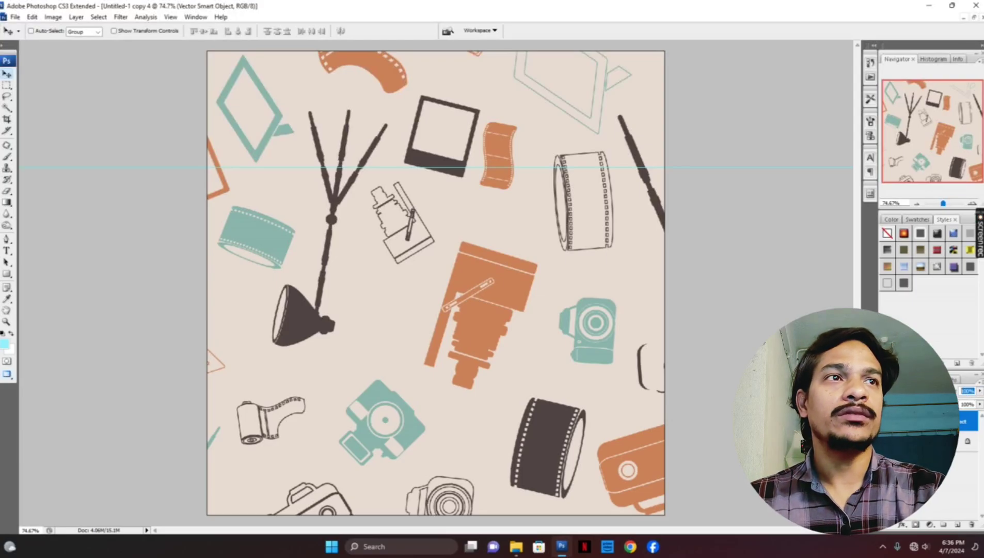
pyautogui.write('15')
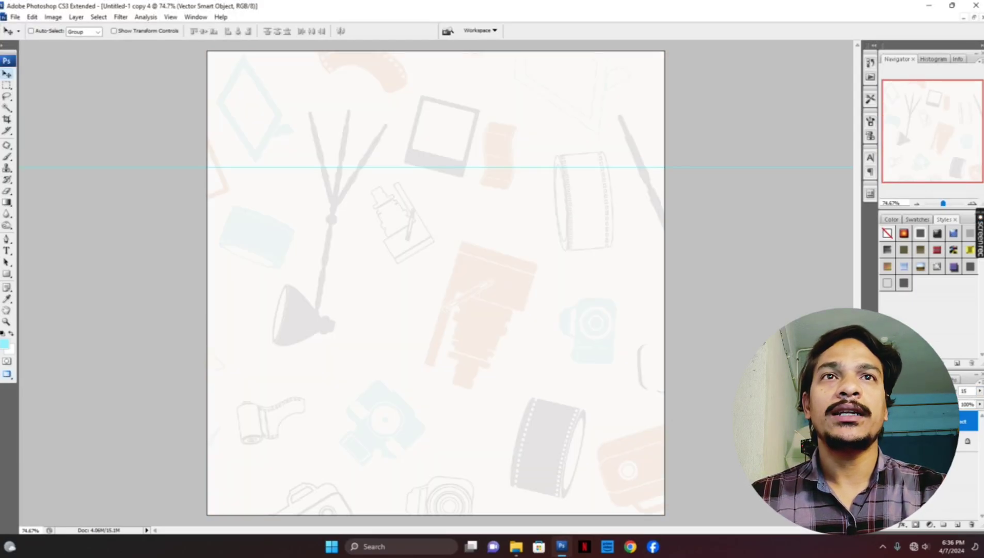
pyautogui.rightClick(497, 294)
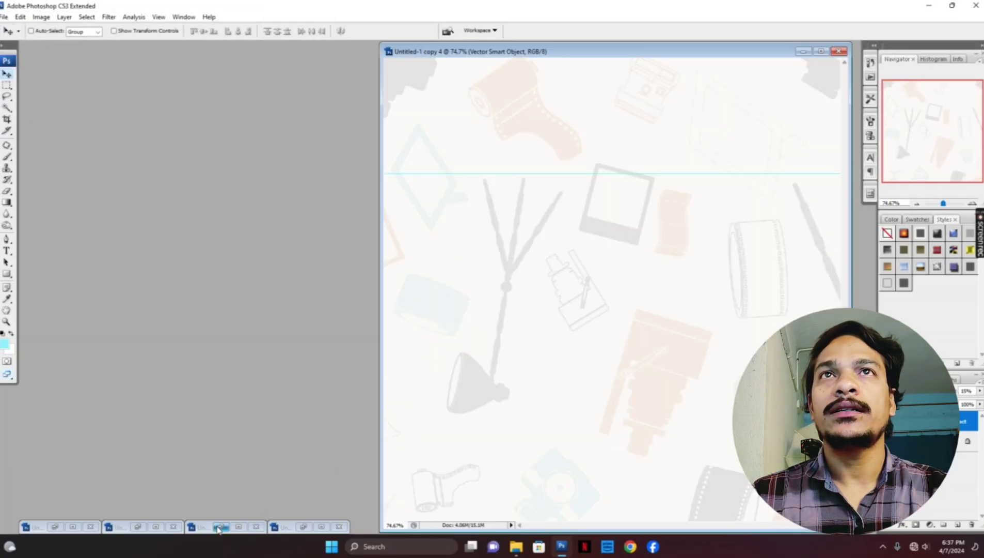
# Step: Restore the cyan studio design document and copy its gold Telugu title smart object onto the faded pattern document
pyautogui.click(219, 527)
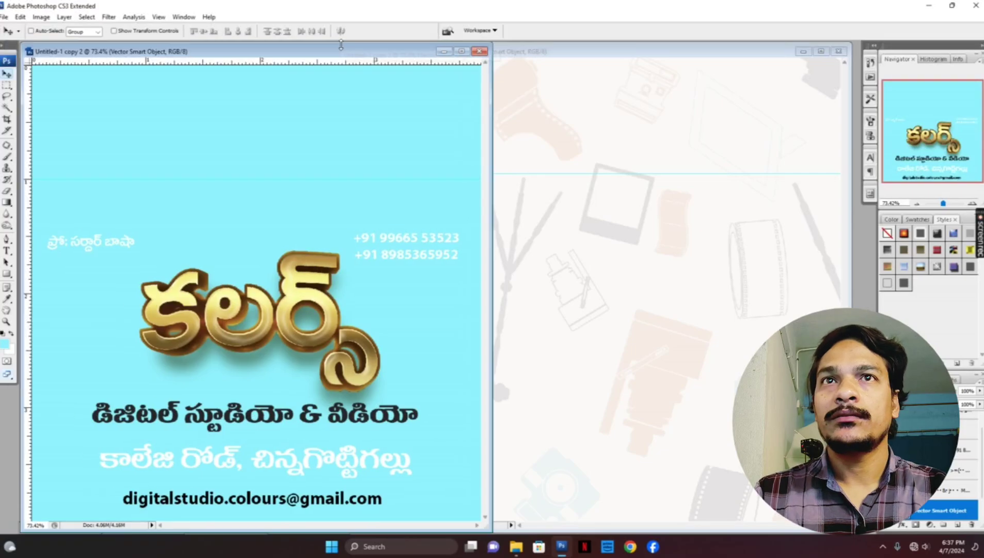
pyautogui.rightClick(336, 321)
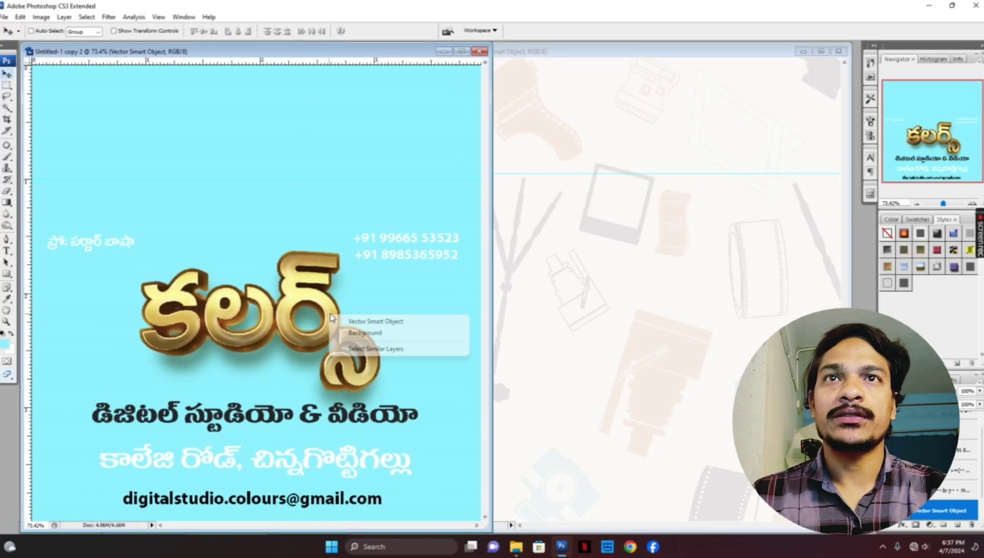
pyautogui.click(336, 321)
pyautogui.moveTo(336, 321); pyautogui.dragTo(692, 257)
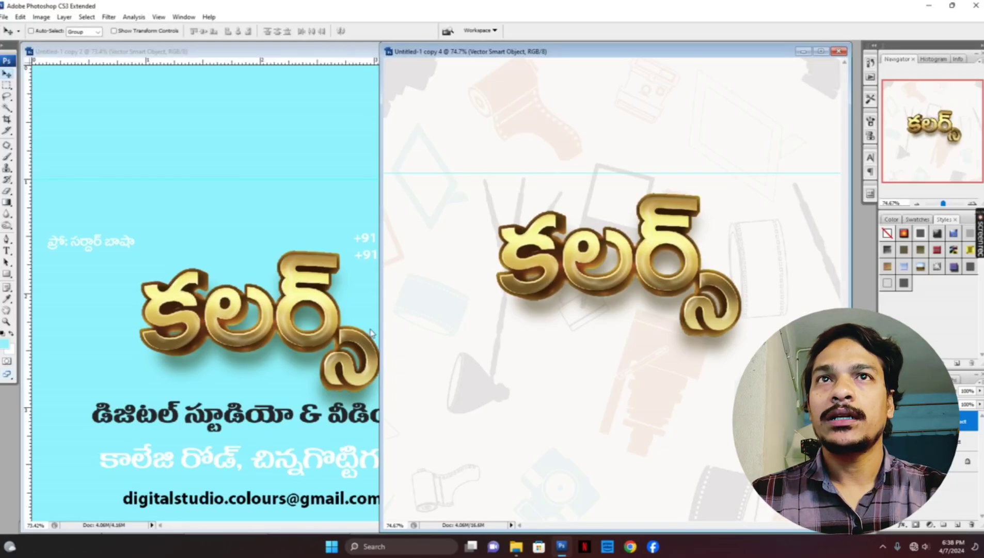
# Step: Copy the white proprietor-name and phone-number text layers from the cyan document onto the faded pattern document, above the gold title
pyautogui.click(327, 306)
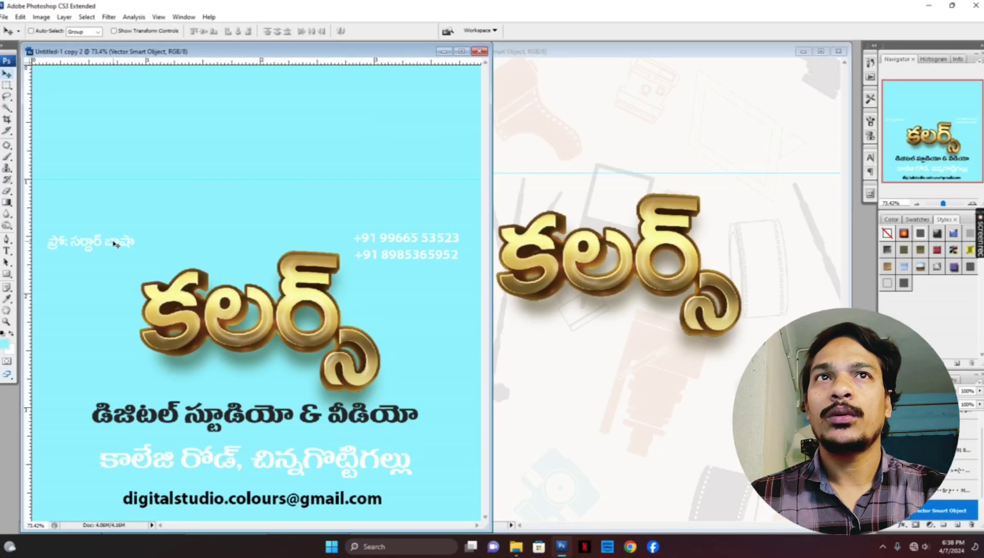
pyautogui.rightClick(116, 244)
pyautogui.click(121, 247)
pyautogui.moveTo(121, 247); pyautogui.dragTo(470, 199)
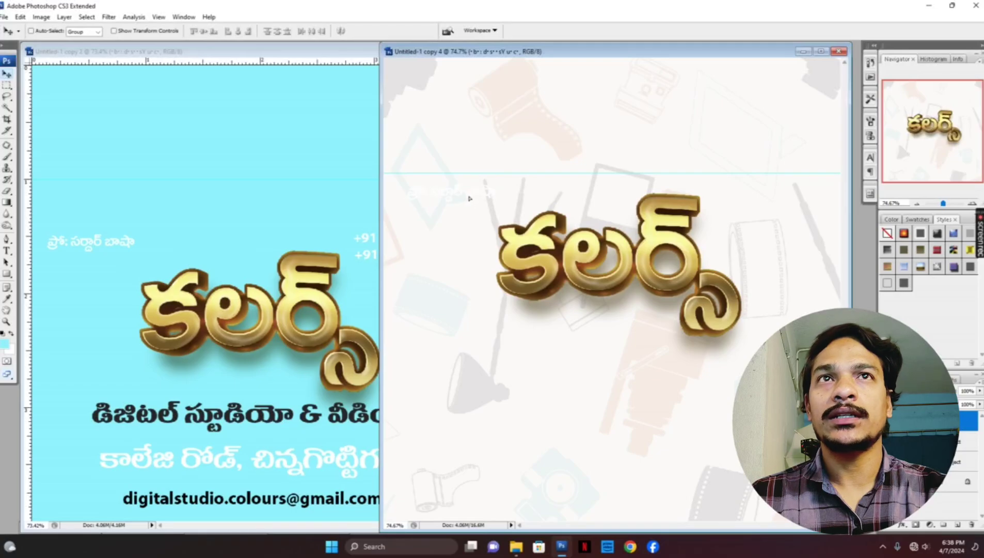
pyautogui.click(373, 243)
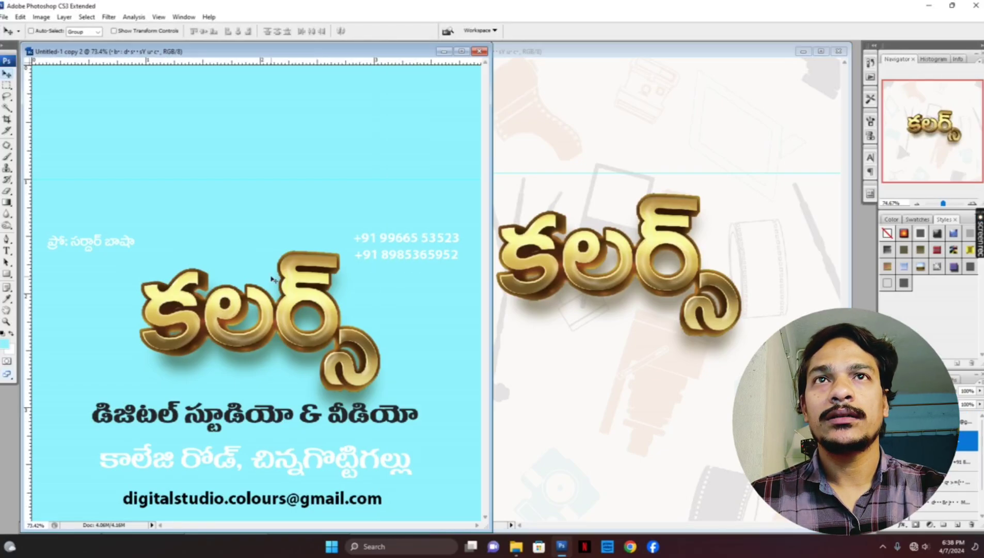
pyautogui.rightClick(369, 241)
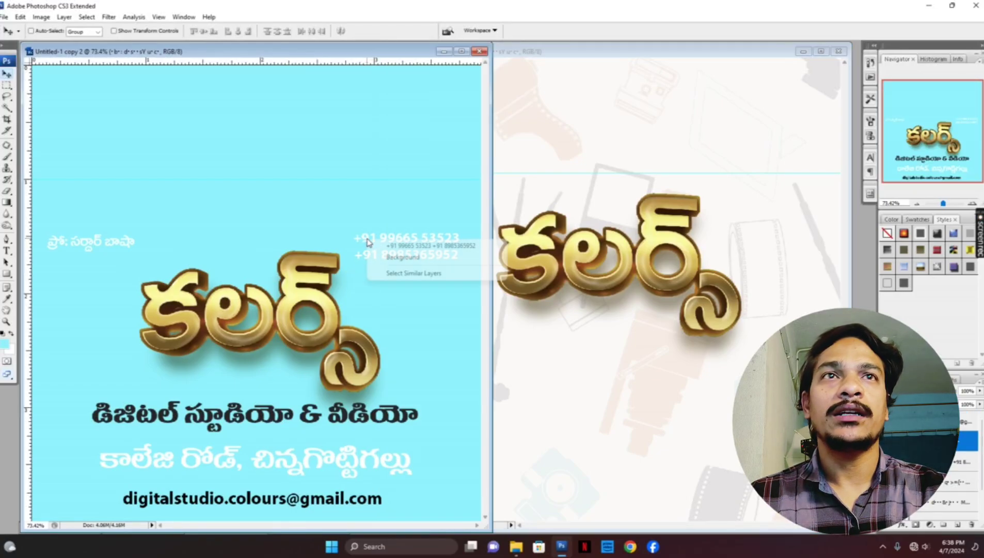
pyautogui.click(378, 267)
pyautogui.moveTo(378, 267); pyautogui.dragTo(740, 220)
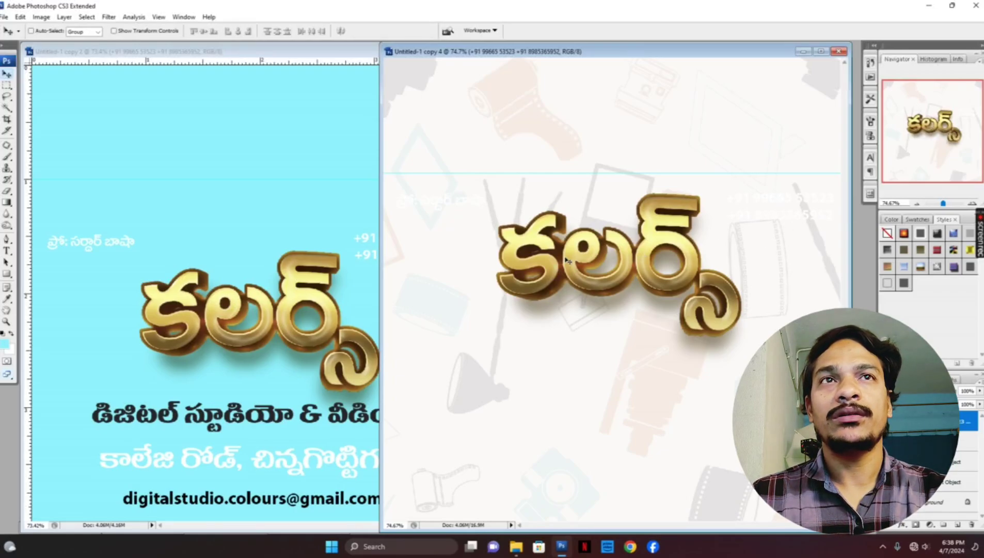
# Step: Copy the black tagline డిజిటల్ స్టూడియో & వీడియో and the white address line onto the pattern document, stacked below the gold title
pyautogui.click(286, 180)
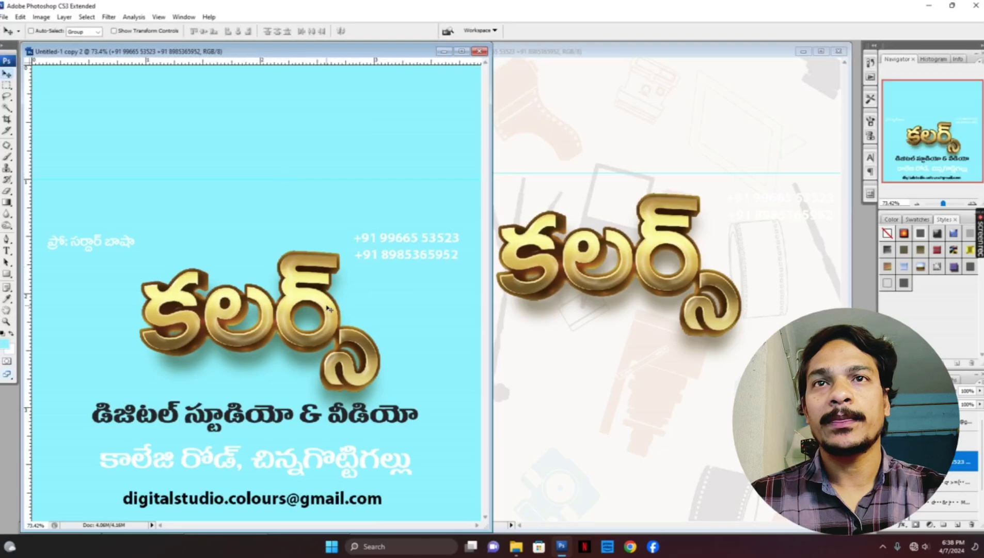
pyautogui.rightClick(305, 419)
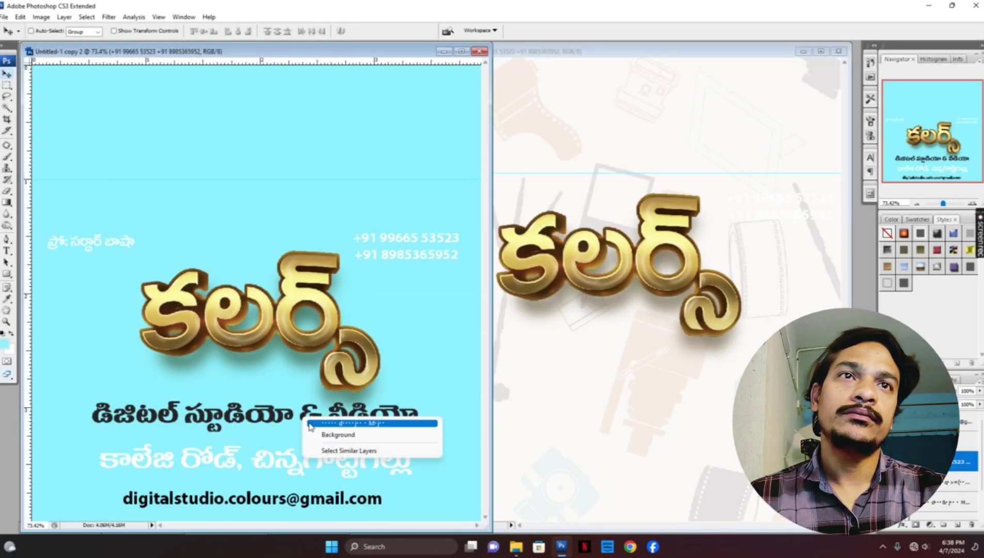
pyautogui.click(315, 420)
pyautogui.moveTo(315, 421); pyautogui.dragTo(661, 368)
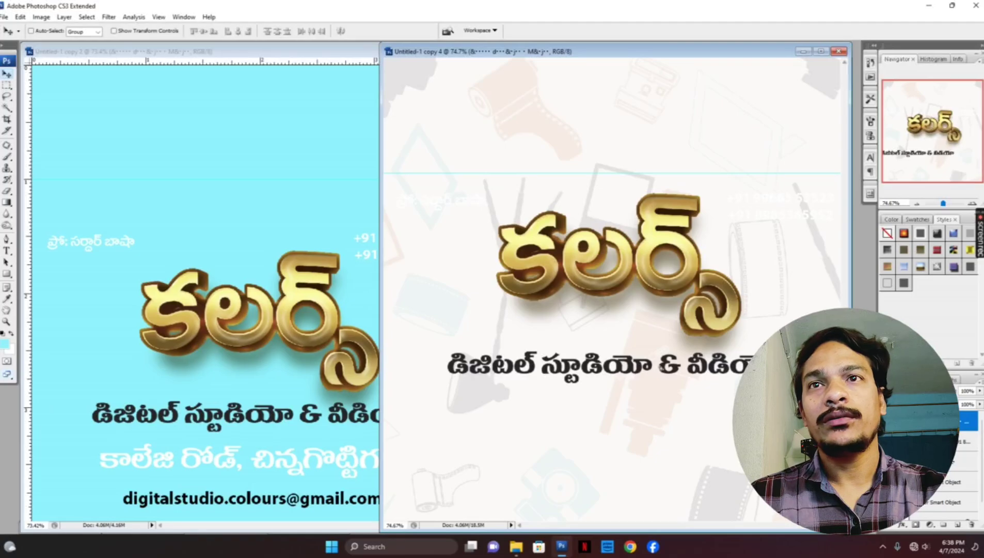
pyautogui.click(206, 413)
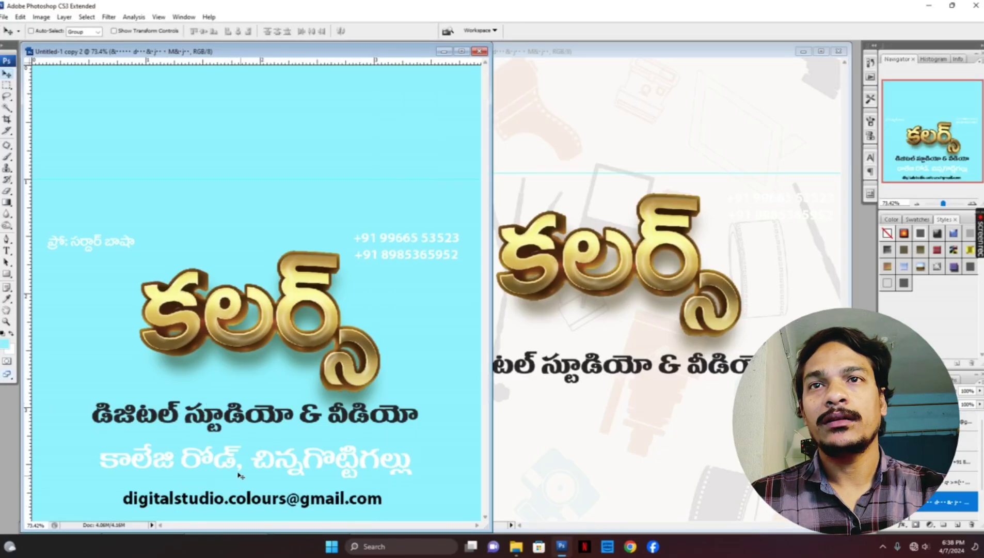
pyautogui.rightClick(217, 465)
pyautogui.click(222, 471)
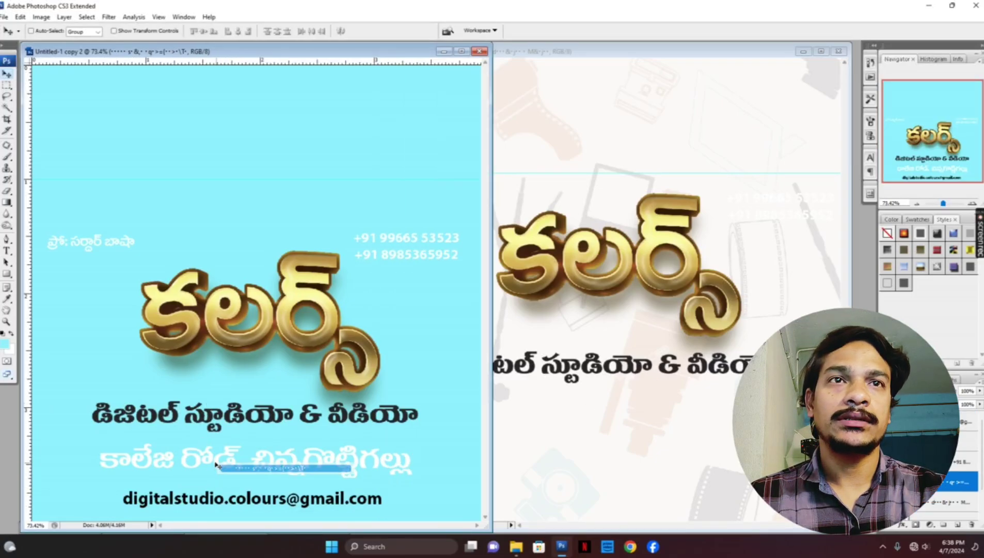
pyautogui.moveTo(217, 466); pyautogui.dragTo(568, 411)
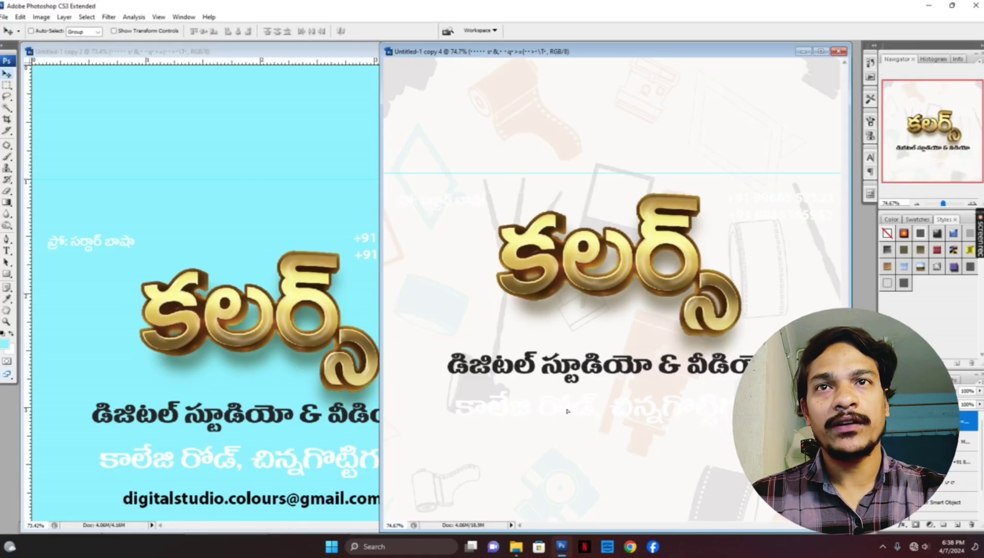
# Step: Copy the studio's black e-mail text layer onto the pattern document, placing it beneath the address line
pyautogui.click(295, 402)
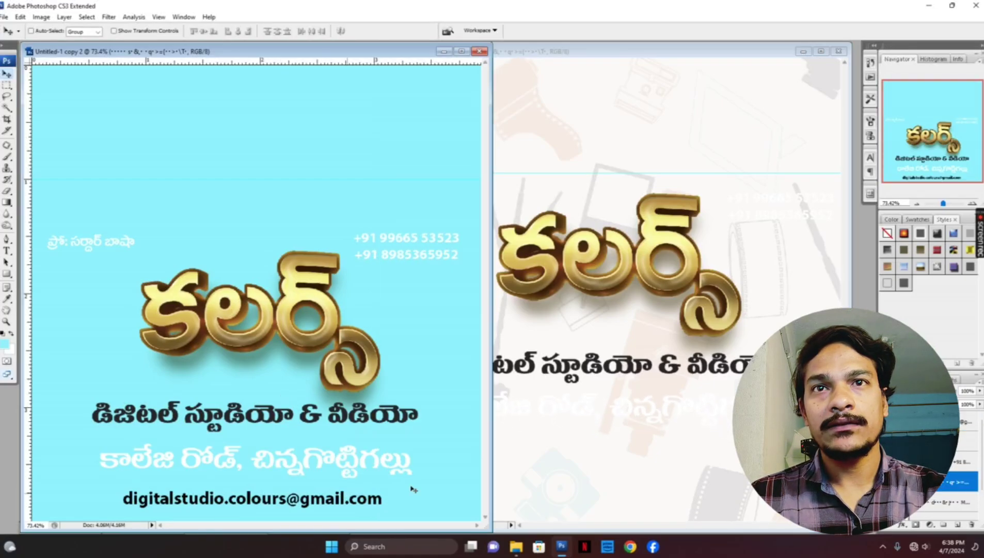
pyautogui.rightClick(342, 501)
pyautogui.click(372, 461)
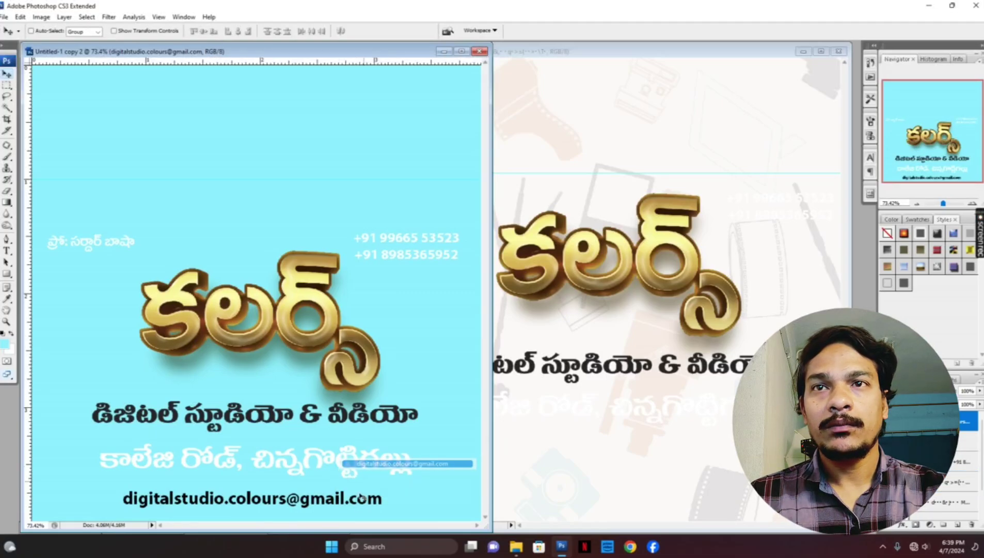
pyautogui.moveTo(339, 503); pyautogui.dragTo(695, 505)
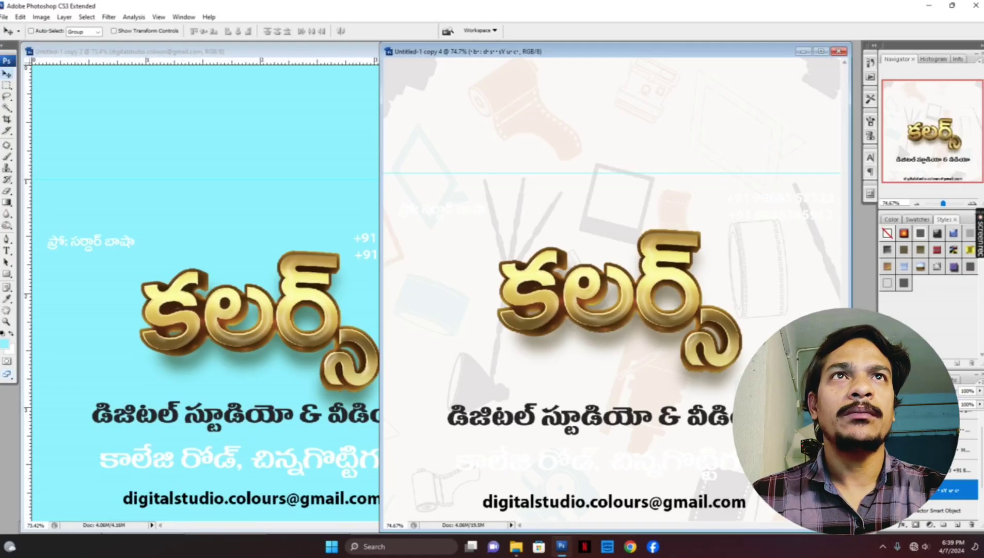
# Step: Minimize the cyan document and restore the document with the coloured rectangles beside the envelope design
pyautogui.moveTo(604, 56); pyautogui.dragTo(613, 57)
pyautogui.click(356, 57)
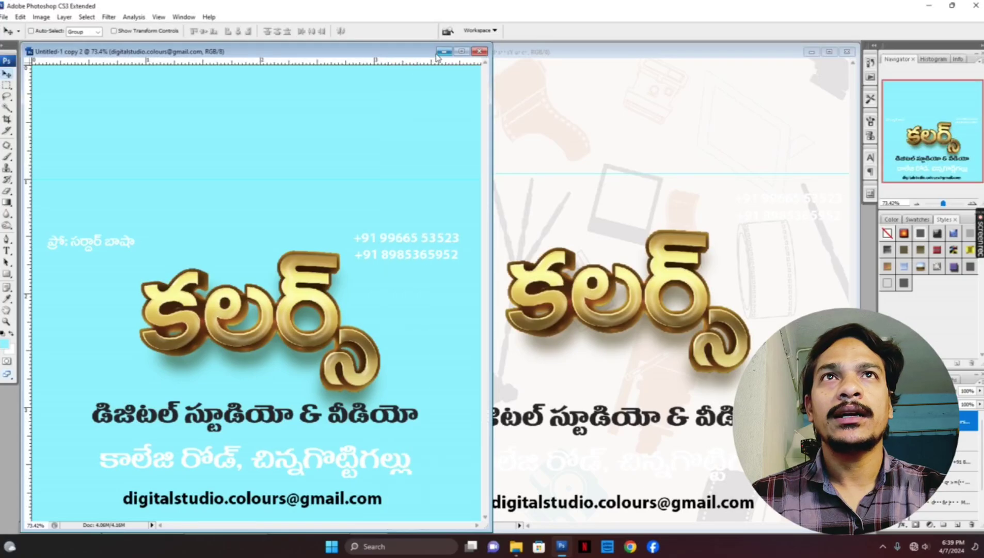
pyautogui.click(439, 52)
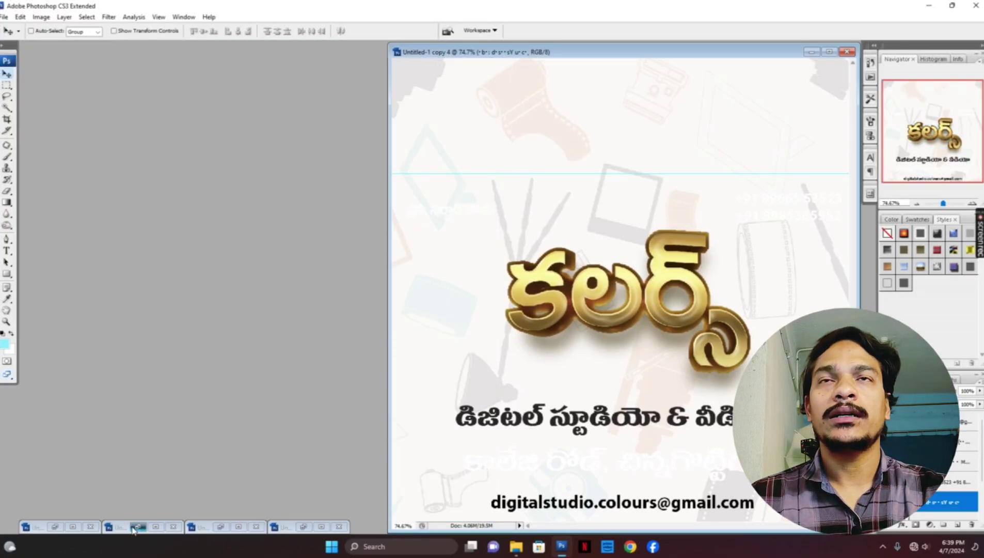
pyautogui.click(136, 526)
pyautogui.moveTo(459, 94); pyautogui.dragTo(294, 82)
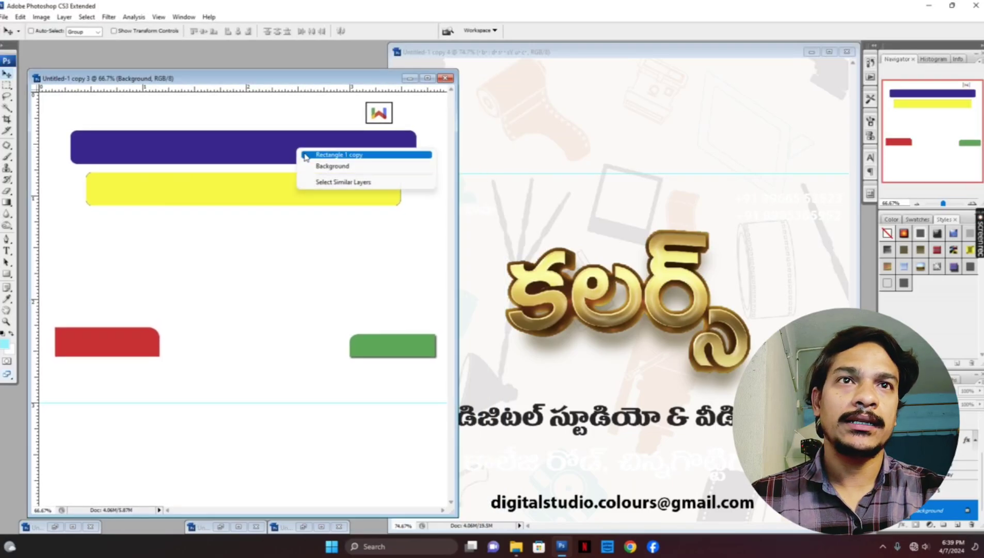
# Step: Copy the blue bar behind the address line and the yellow bar behind the tagline in the envelope design
pyautogui.click(325, 154)
pyautogui.moveTo(294, 147); pyautogui.dragTo(668, 454)
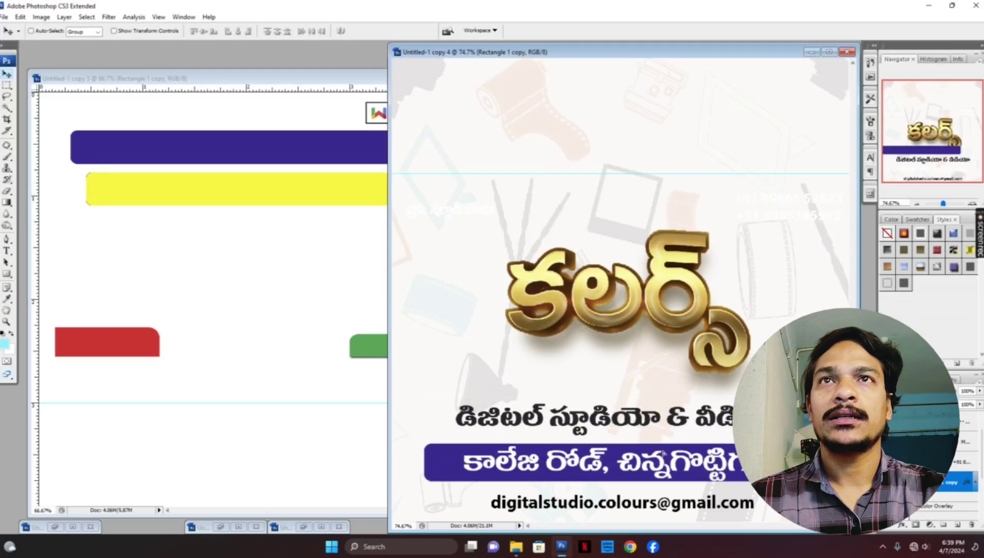
pyautogui.click(257, 186)
pyautogui.rightClick(257, 187)
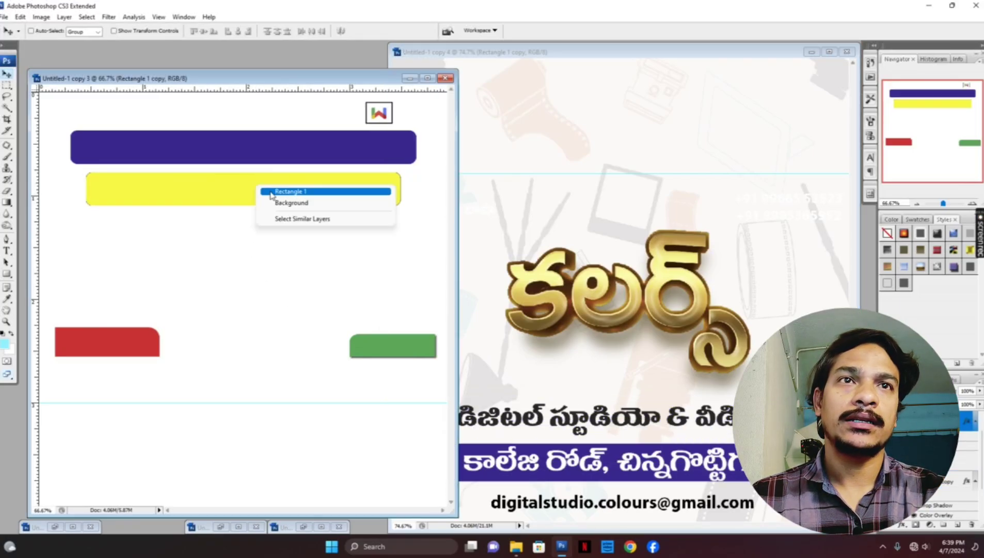
pyautogui.click(279, 189)
pyautogui.moveTo(259, 188); pyautogui.dragTo(644, 429)
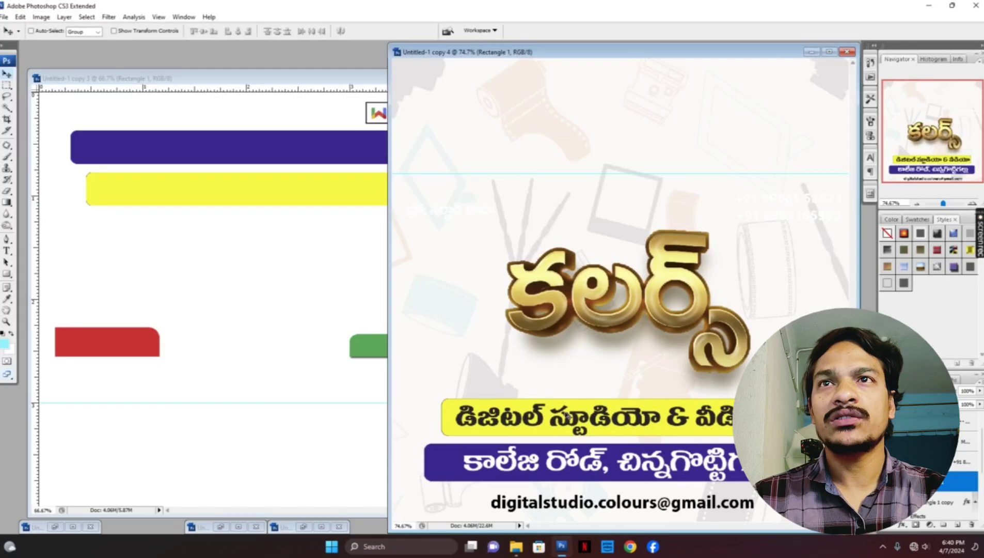
# Step: Copy the red shape with one rounded corner onto the envelope design, near the gold title's upper end
pyautogui.click(146, 342)
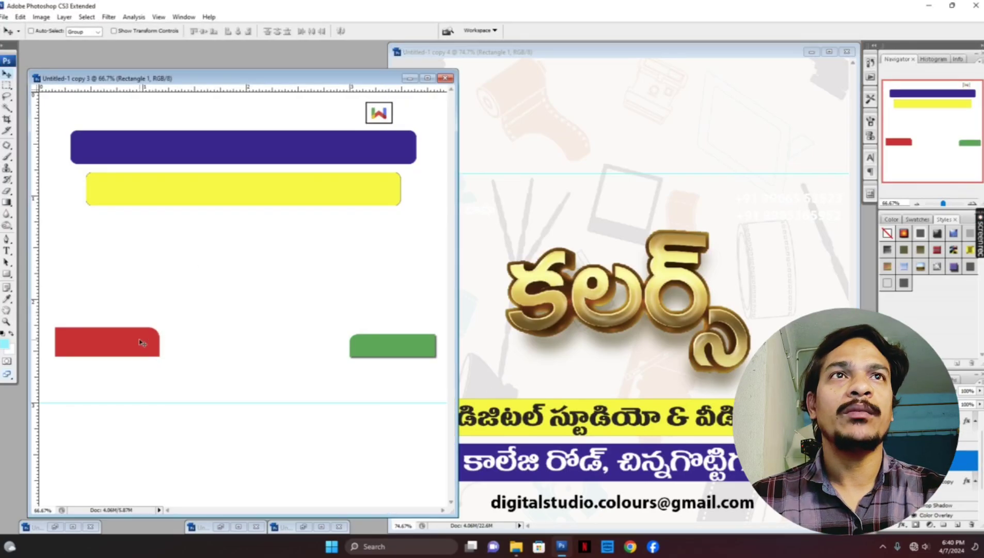
pyautogui.rightClick(142, 342)
pyautogui.click(152, 346)
pyautogui.moveTo(127, 345); pyautogui.dragTo(716, 238)
# Step: Rotate the red shape 180° and position it behind the phone numbers
pyautogui.hotkey('ctrl', 't')
pyautogui.rightClick(750, 243)
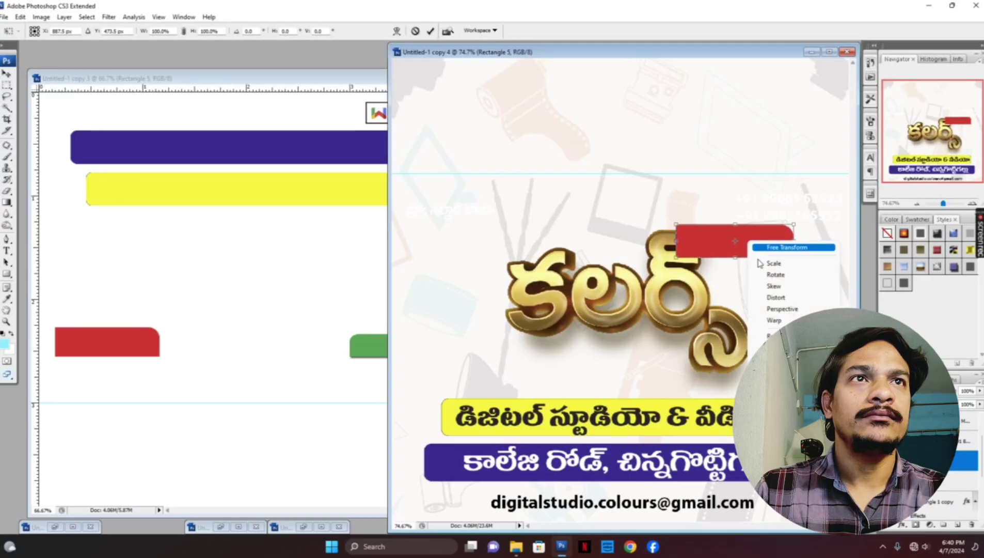
pyautogui.click(772, 347)
pyautogui.rightClick(737, 256)
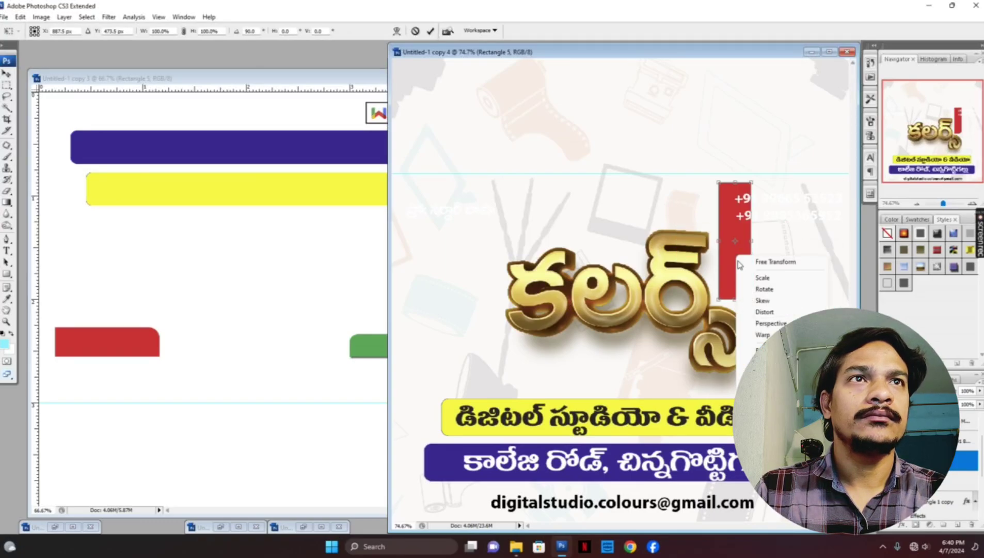
pyautogui.click(746, 362)
pyautogui.moveTo(758, 252); pyautogui.dragTo(811, 217)
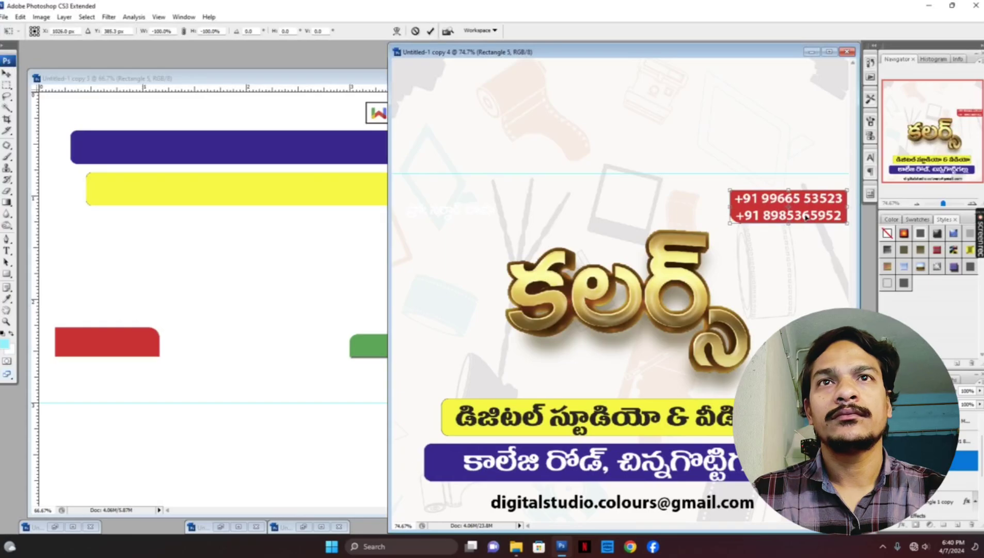
pyautogui.press('Return')
# Step: Copy the green shape onto the envelope design and align it behind the proprietor's name
pyautogui.click(201, 210)
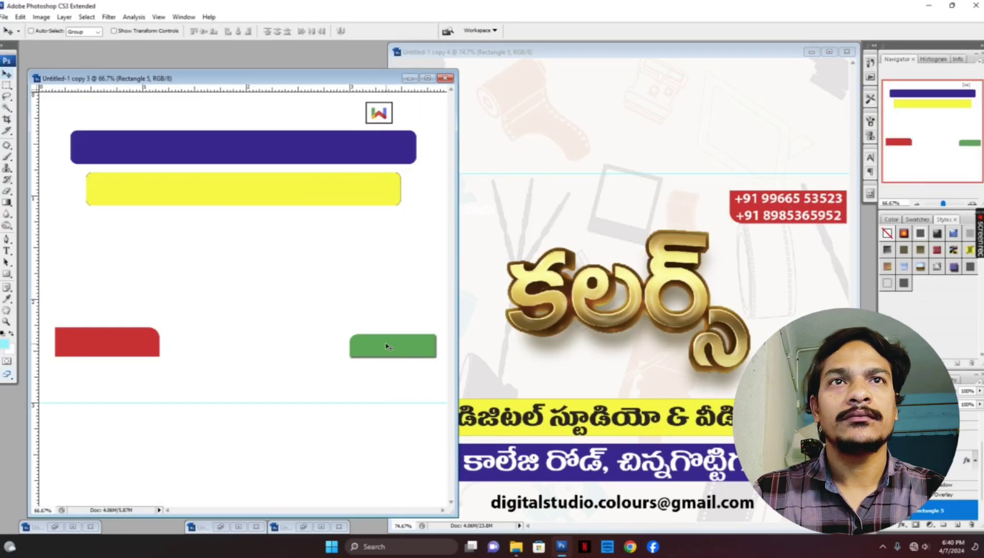
pyautogui.moveTo(388, 346); pyautogui.dragTo(435, 217)
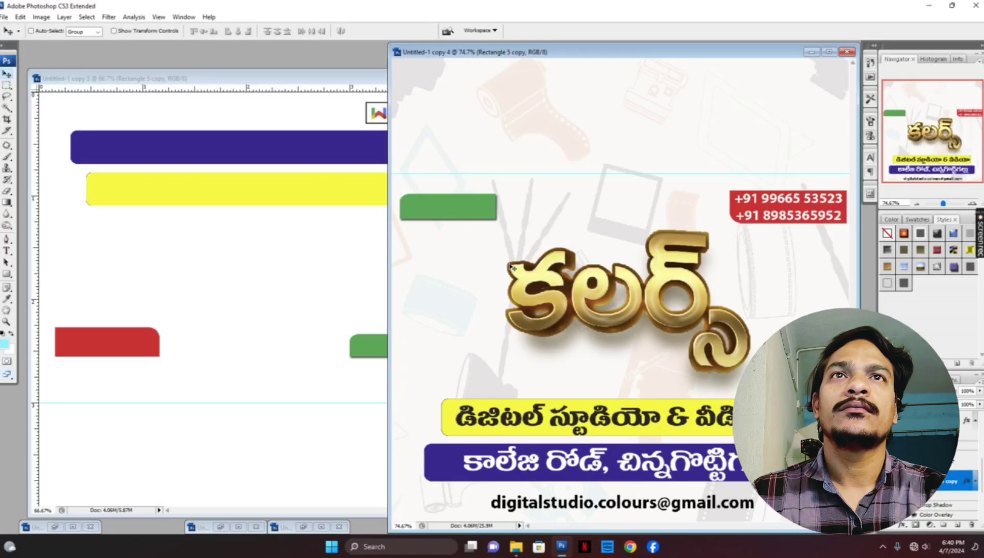
pyautogui.moveTo(463, 209); pyautogui.dragTo(463, 213)
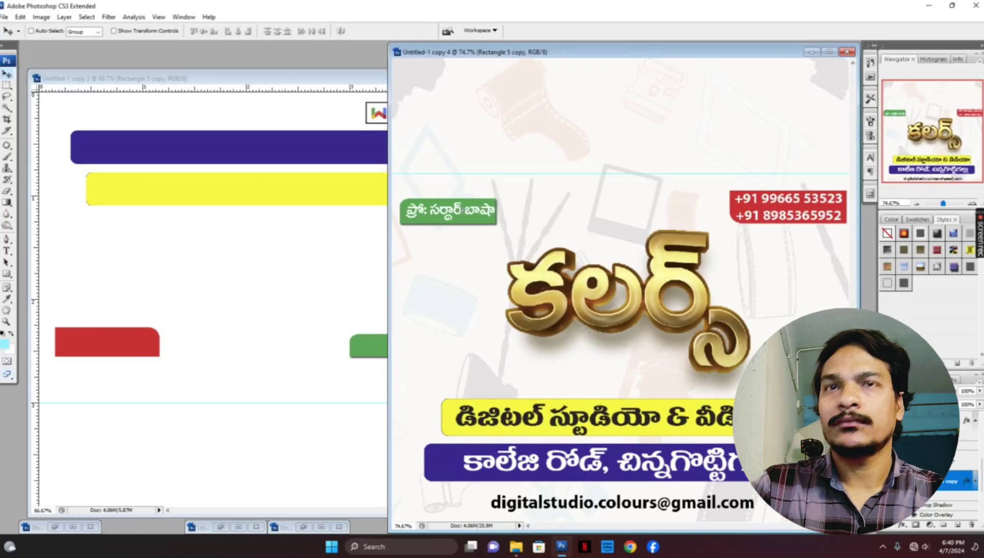
# Step: Rotate the green shape behind the proprietor's name by 180°, in two quarter turns
pyautogui.hotkey('ctrl', 't')
pyautogui.rightClick(463, 212)
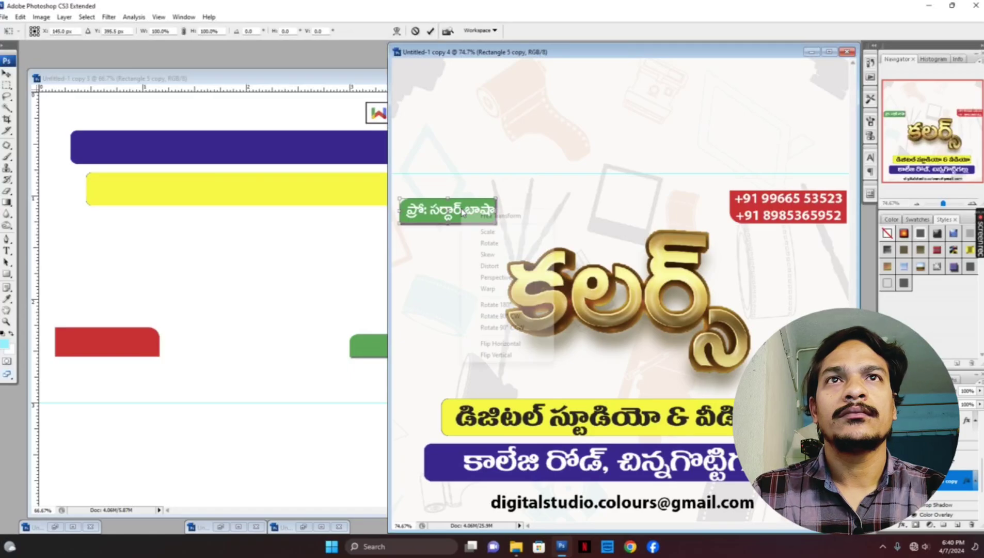
pyautogui.click(490, 316)
pyautogui.rightClick(445, 211)
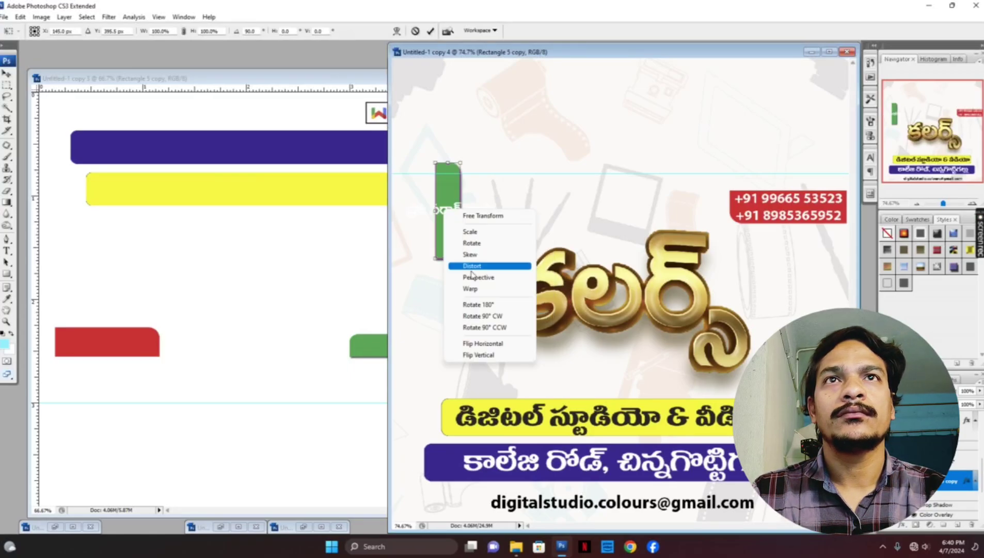
pyautogui.click(484, 326)
pyautogui.press('Return')
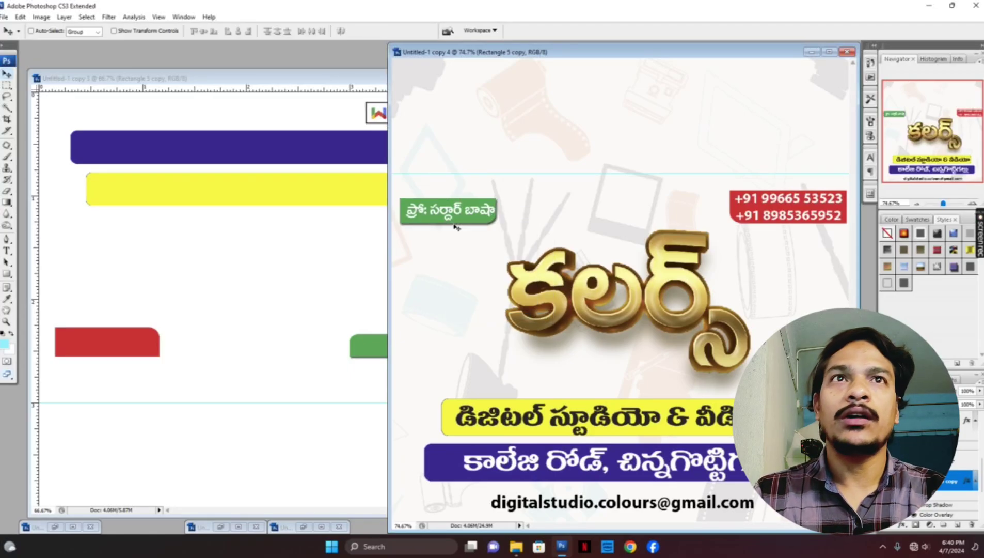
# Step: Copy the boxed Gmail icon onto the envelope design in front of the e-mail text and rotate it 180° upright
pyautogui.press('f')
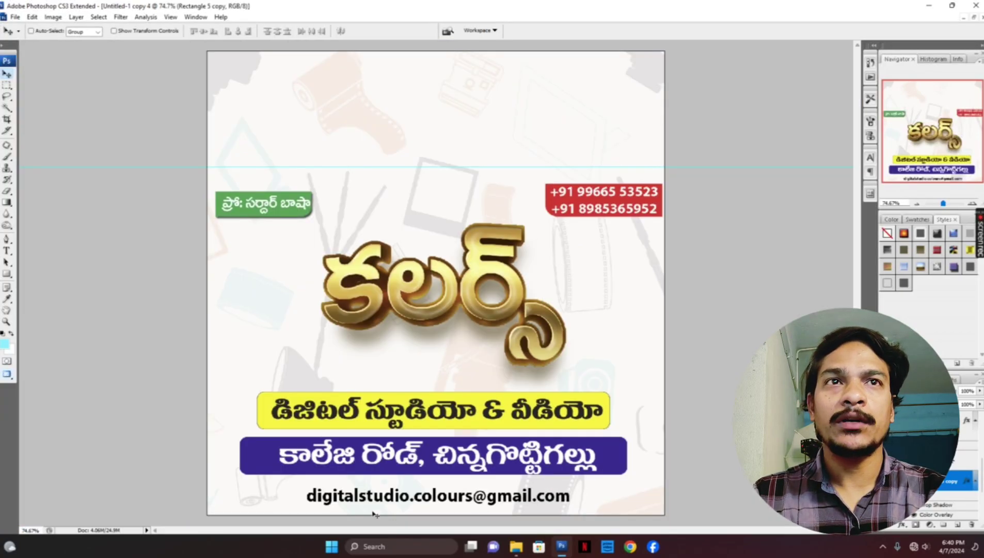
pyautogui.press('f')
pyautogui.press('f')
pyautogui.press('f')
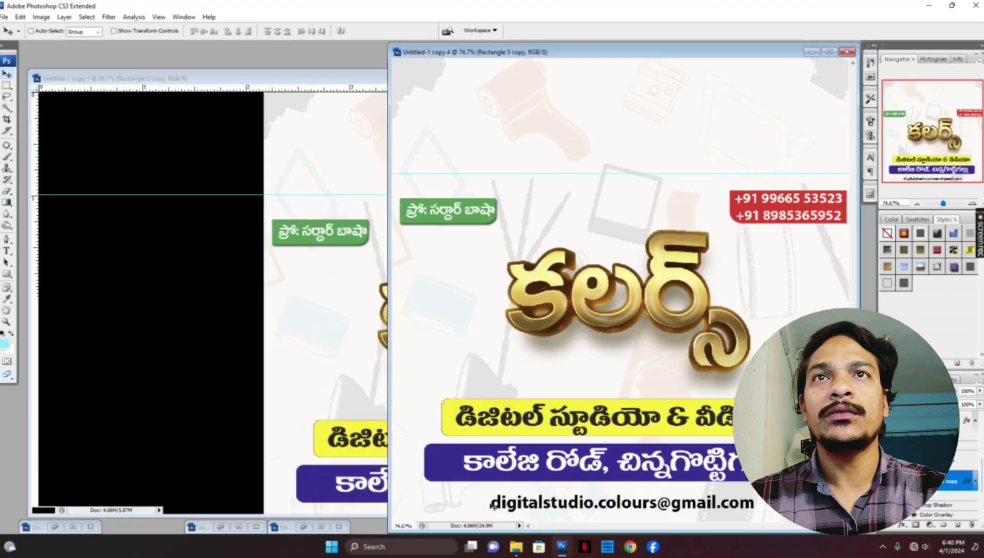
pyautogui.click(365, 157)
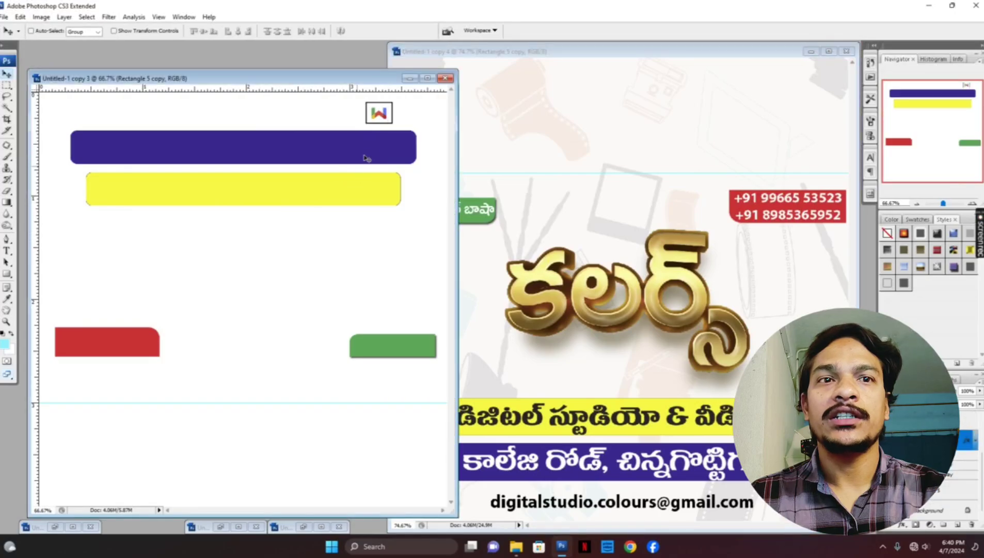
pyautogui.moveTo(385, 120); pyautogui.dragTo(465, 508)
pyautogui.hotkey('ctrl', 't')
pyautogui.rightClick(468, 501)
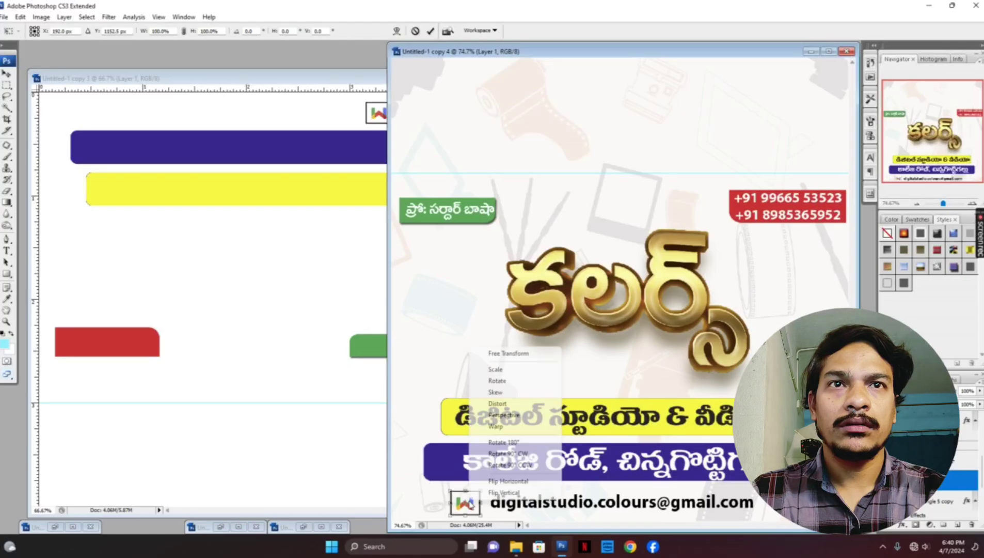
pyautogui.click(498, 442)
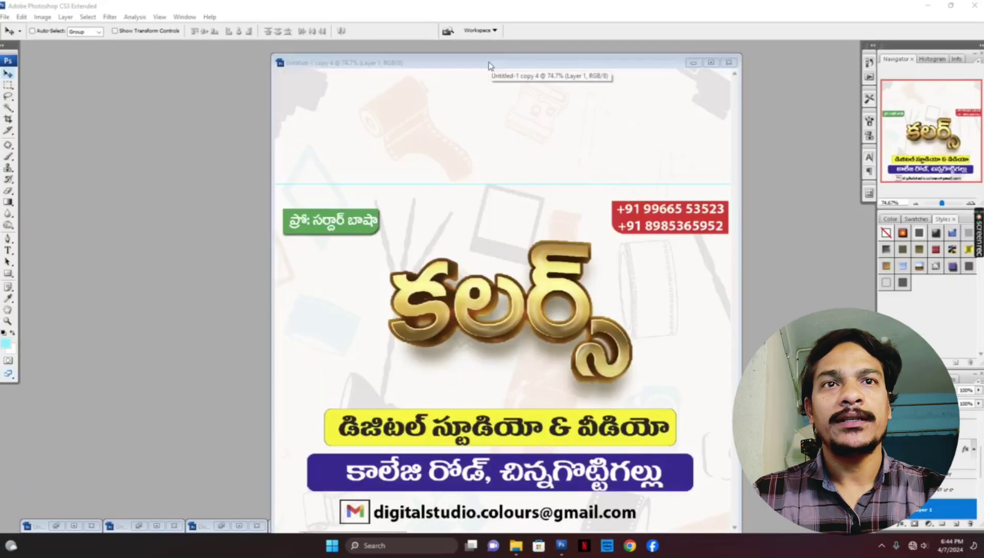
# Step: Copy the "colours STUDIO" lettering from the logo document onto the envelope design's flap area
pyautogui.moveTo(486, 67); pyautogui.dragTo(483, 62)
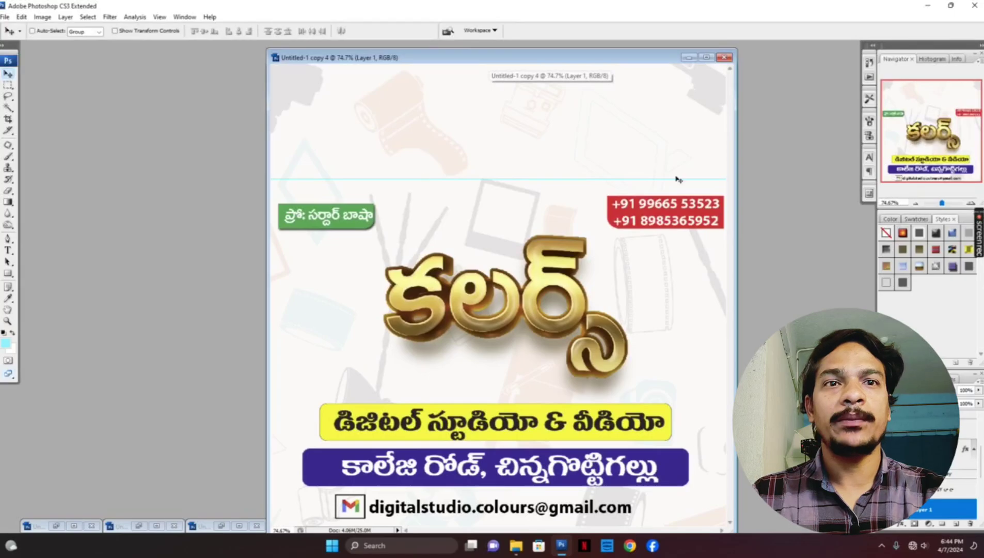
pyautogui.moveTo(467, 55); pyautogui.dragTo(554, 56)
pyautogui.click(56, 525)
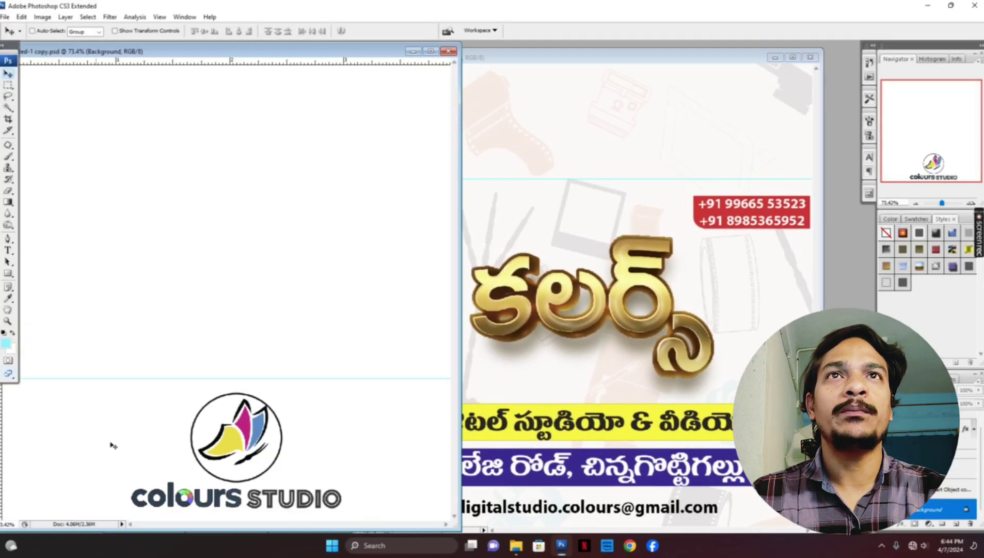
pyautogui.rightClick(237, 458)
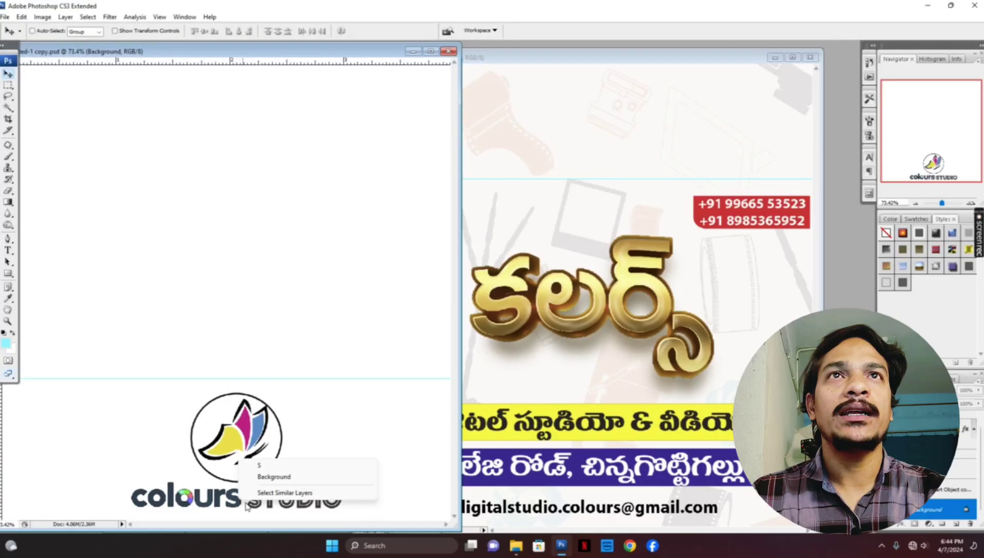
pyautogui.click(266, 467)
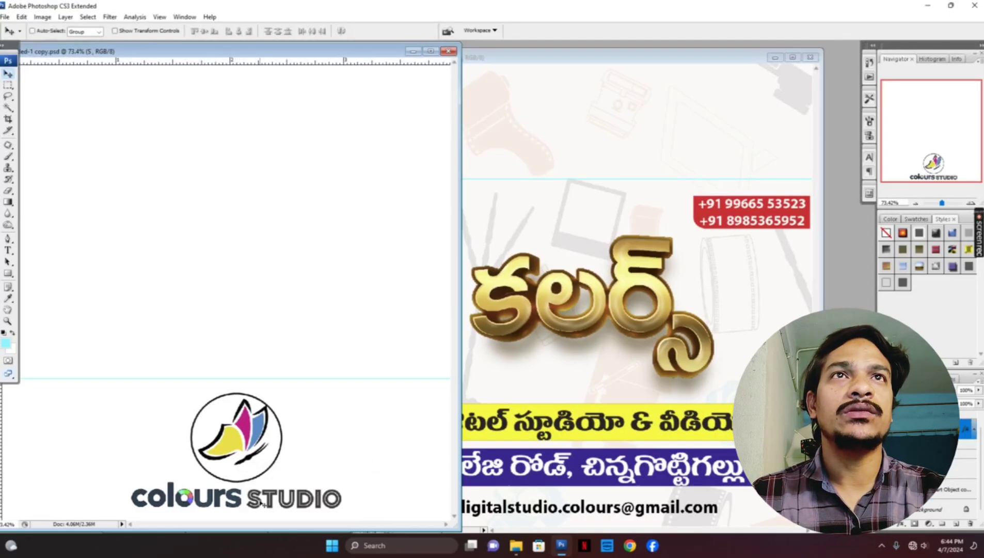
pyautogui.rightClick(263, 504)
pyautogui.click(273, 463)
pyautogui.moveTo(267, 497); pyautogui.dragTo(592, 152)
# Step: Rotate the "colours STUDIO" lettering 180° and position it near the upper edge of the envelope flap
pyautogui.hotkey('ctrl', 't')
pyautogui.rightClick(592, 150)
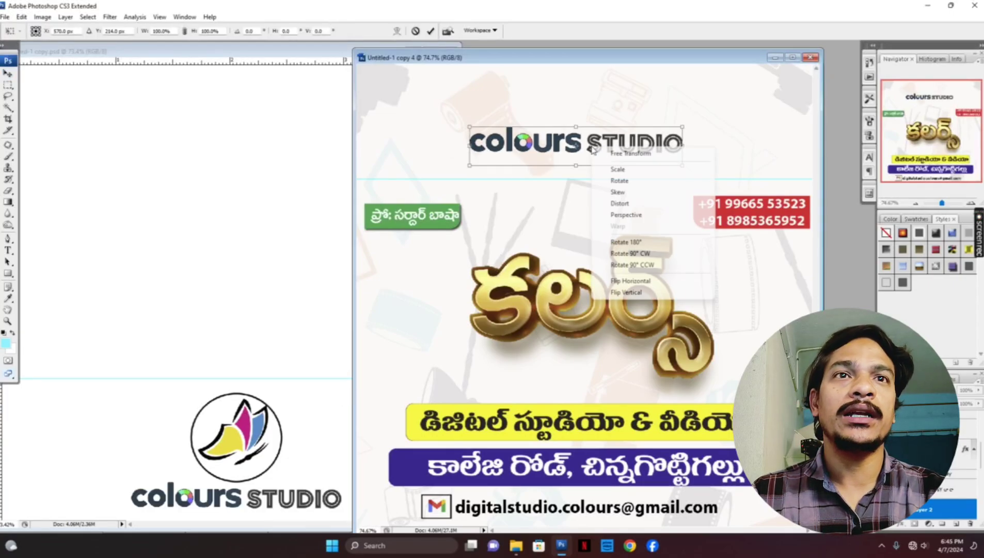
pyautogui.click(622, 242)
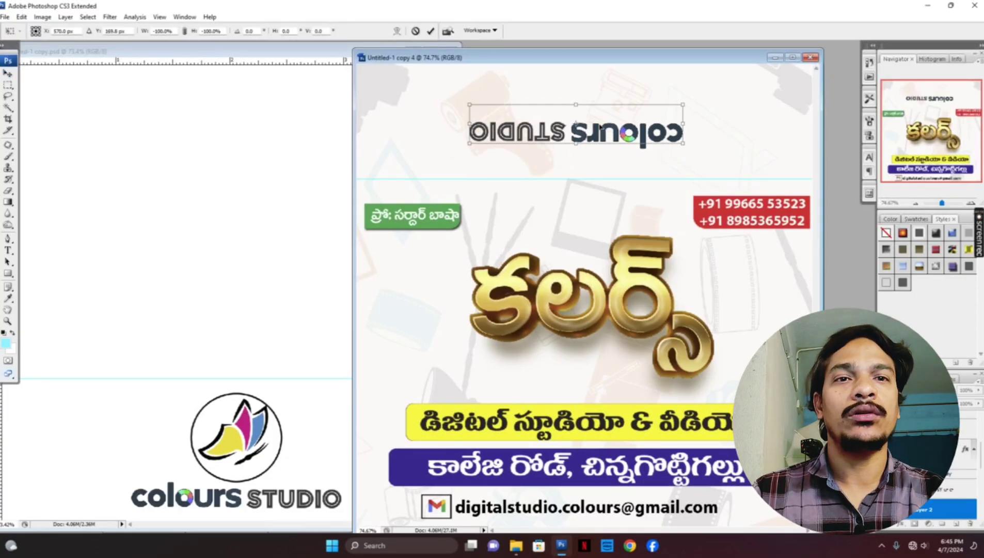
pyautogui.moveTo(575, 126); pyautogui.dragTo(575, 91)
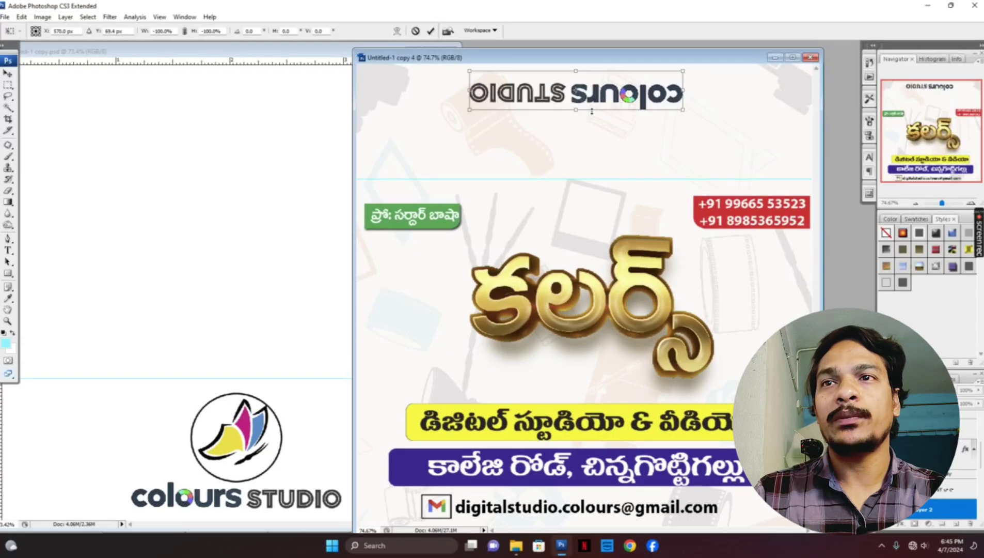
pyautogui.press('Return')
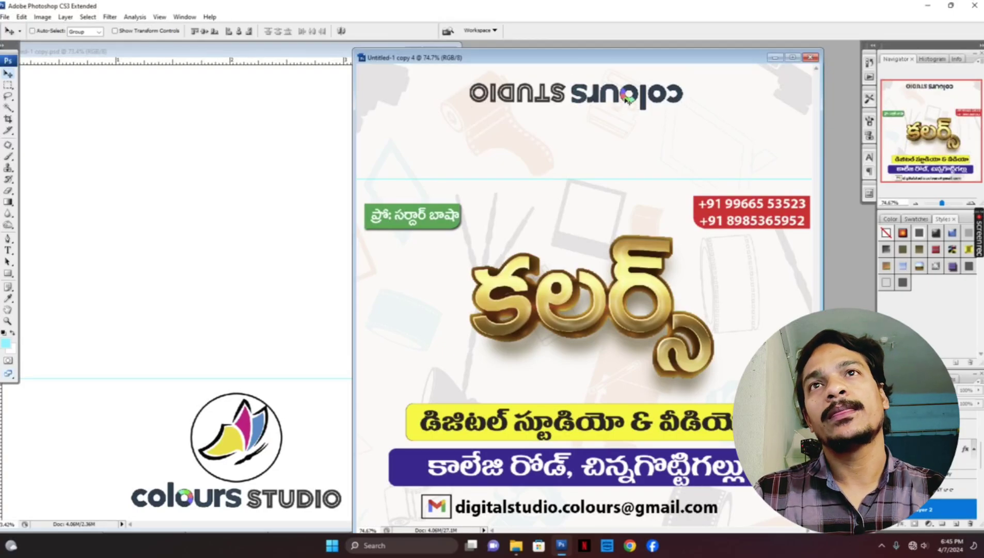
pyautogui.moveTo(628, 99); pyautogui.dragTo(628, 97)
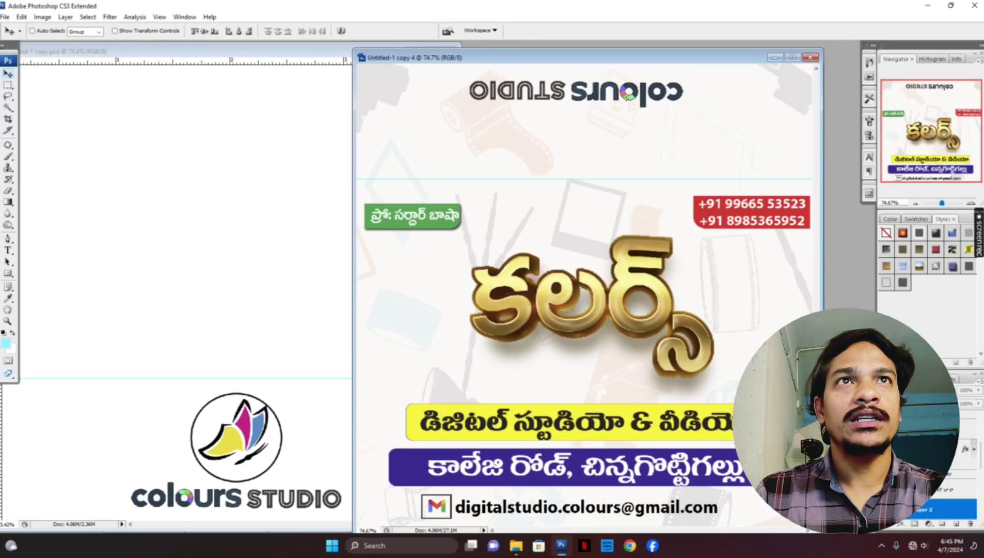
# Step: Copy the circled butterfly logo from the logo document onto the envelope design below the "colours STUDIO" lettering
pyautogui.click(231, 378)
pyautogui.rightClick(233, 446)
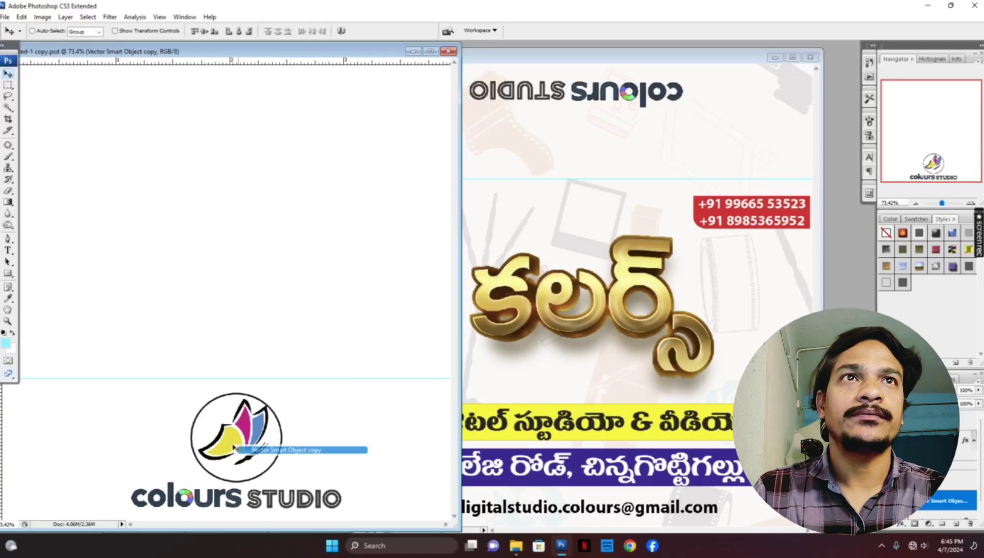
pyautogui.click(235, 448)
pyautogui.rightClick(285, 437)
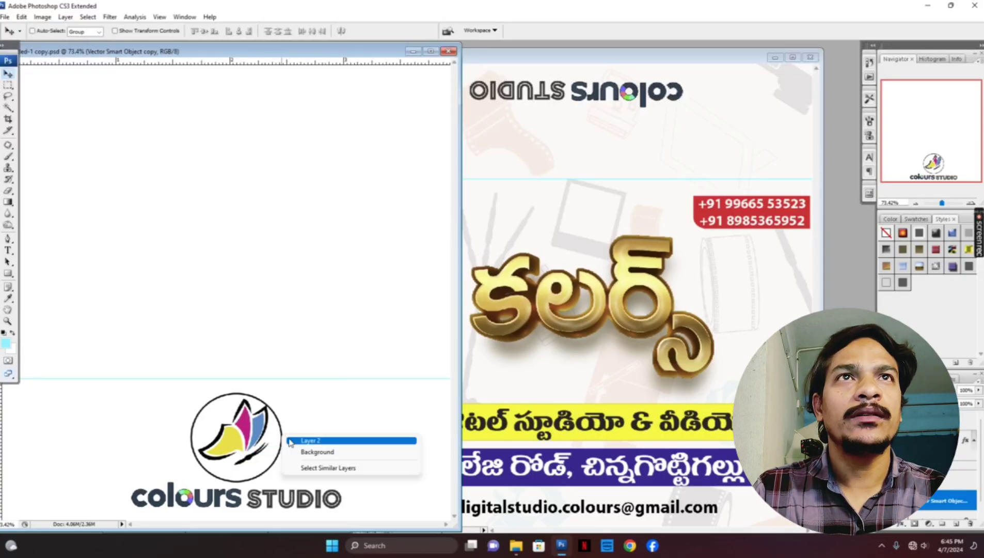
pyautogui.click(299, 439)
pyautogui.moveTo(289, 439); pyautogui.dragTo(574, 173)
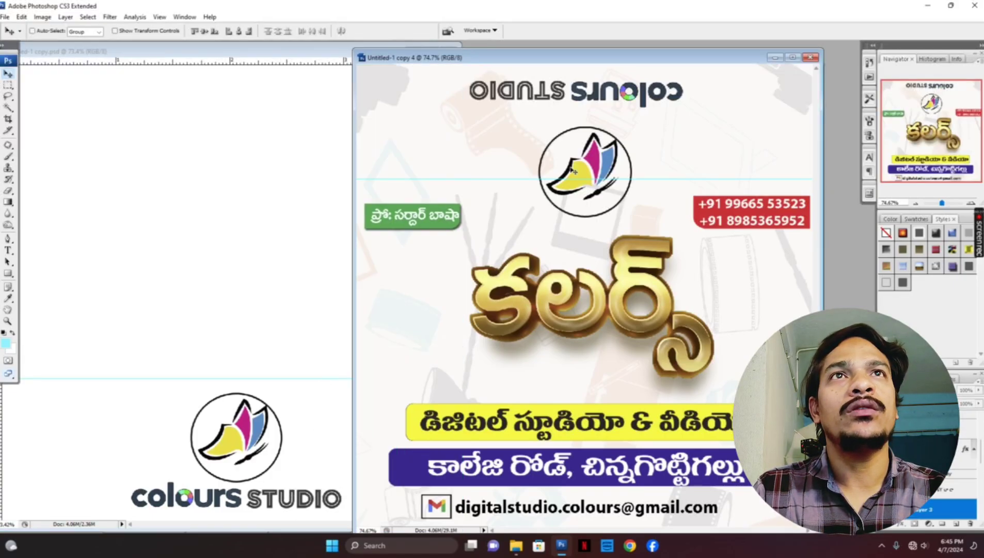
# Step: Rotate the circled butterfly logo 180°, scale it to about 80%, and fit it between the lettering and the flap guide
pyautogui.hotkey('ctrl', 't')
pyautogui.rightClick(571, 169)
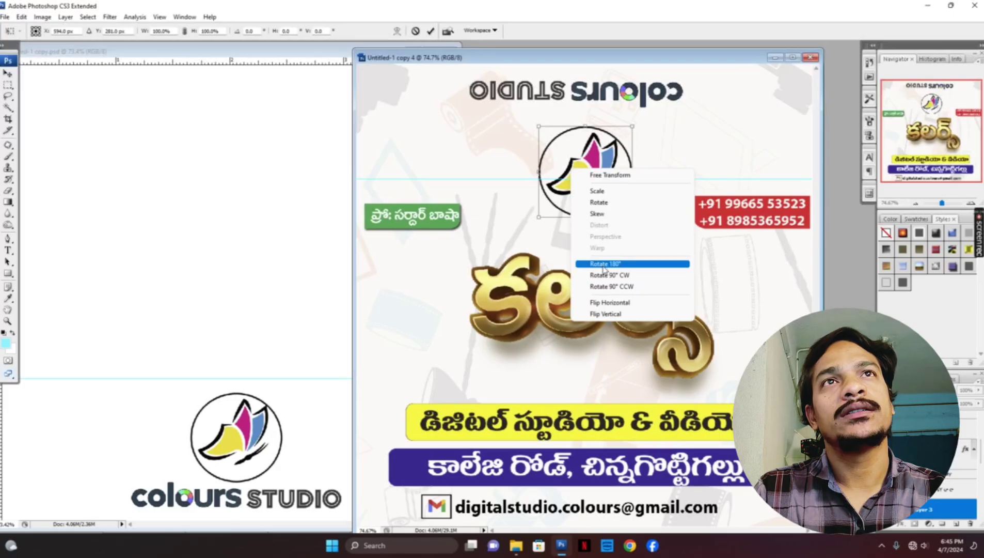
pyautogui.click(605, 265)
pyautogui.moveTo(631, 217); pyautogui.dragTo(588, 159)
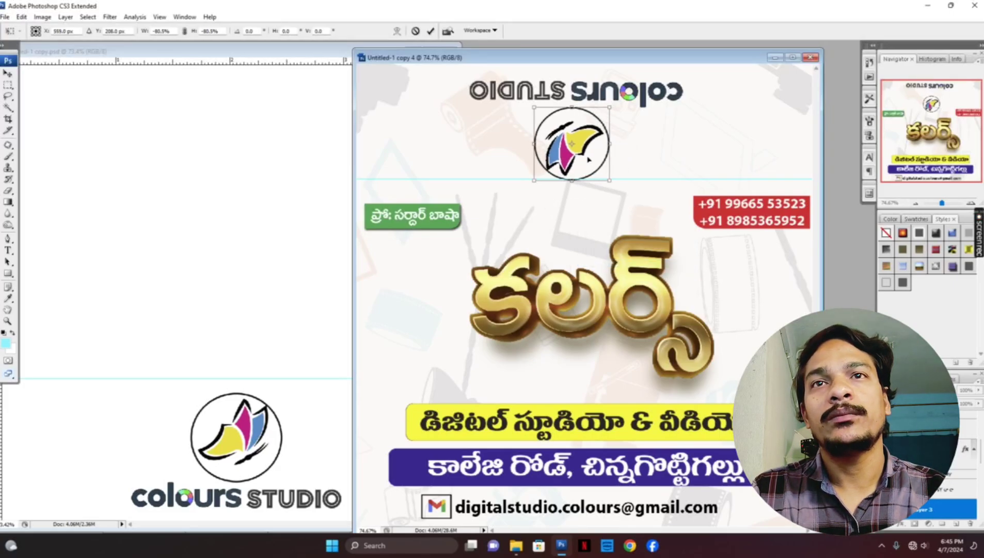
pyautogui.press('Return')
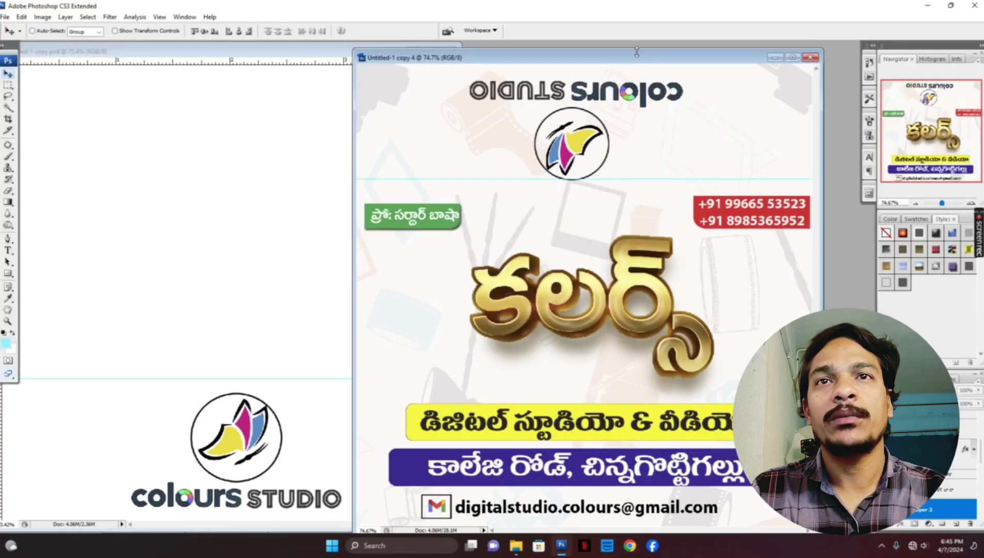
pyautogui.doubleClick(628, 58)
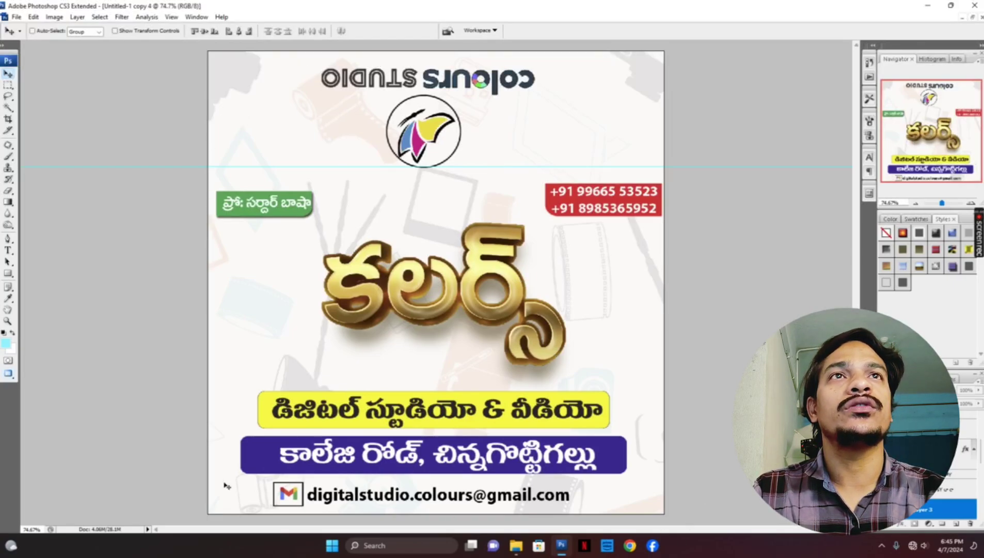
pyautogui.press('f')
pyautogui.press('f')
pyautogui.press('f')
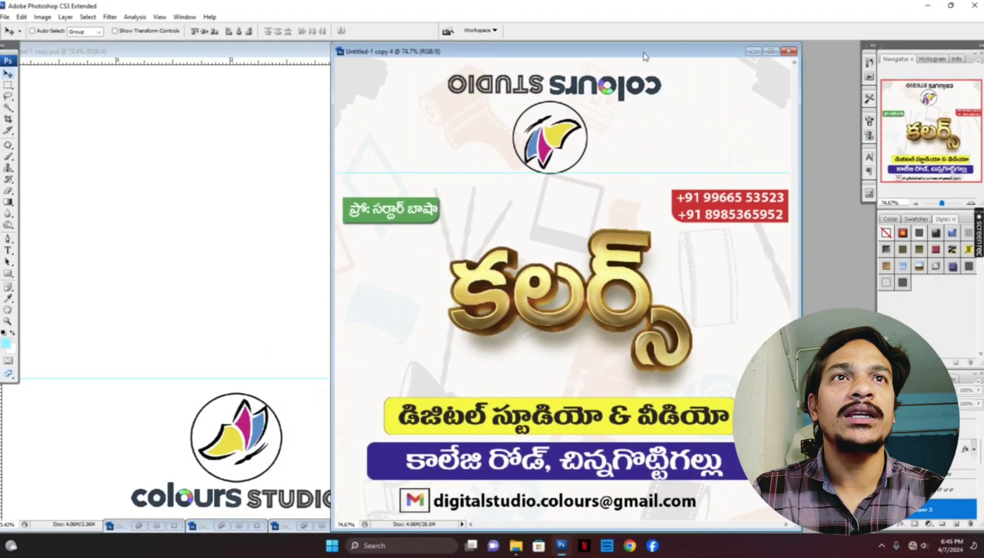
pyautogui.moveTo(631, 54); pyautogui.dragTo(686, 59)
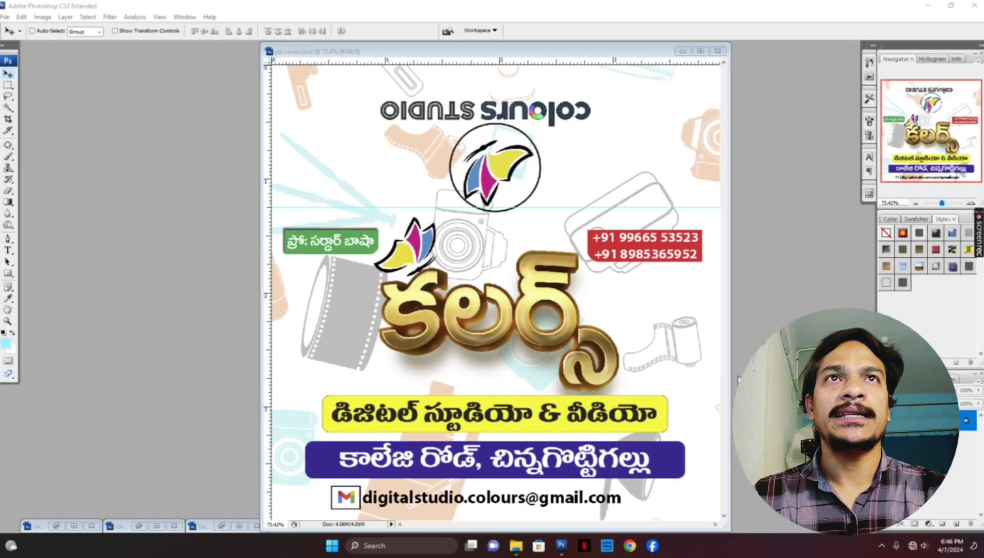
# Step: Rotate the canvas of the finished pp covers.psd design by 180°
pyautogui.click(537, 54)
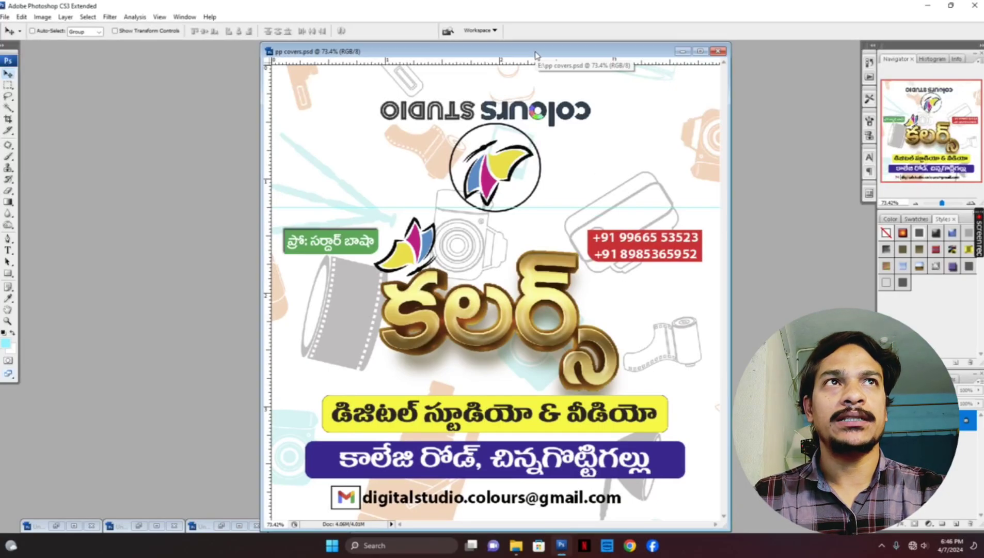
pyautogui.click(43, 16)
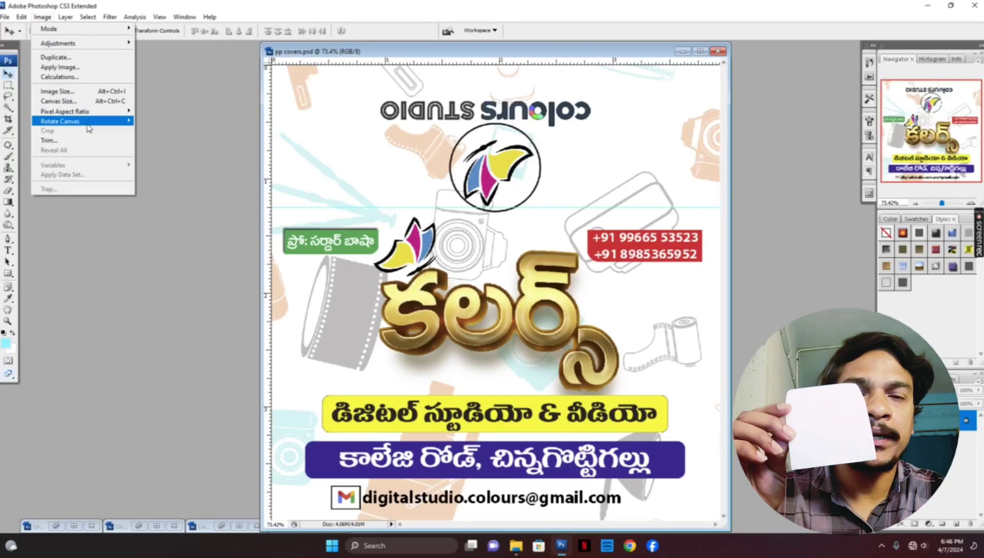
pyautogui.moveTo(89, 128)
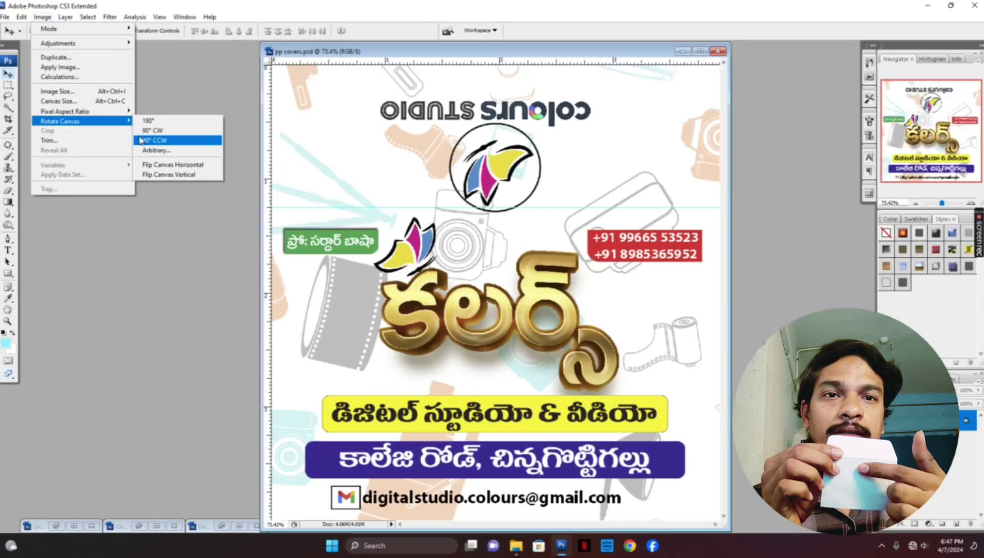
pyautogui.click(150, 122)
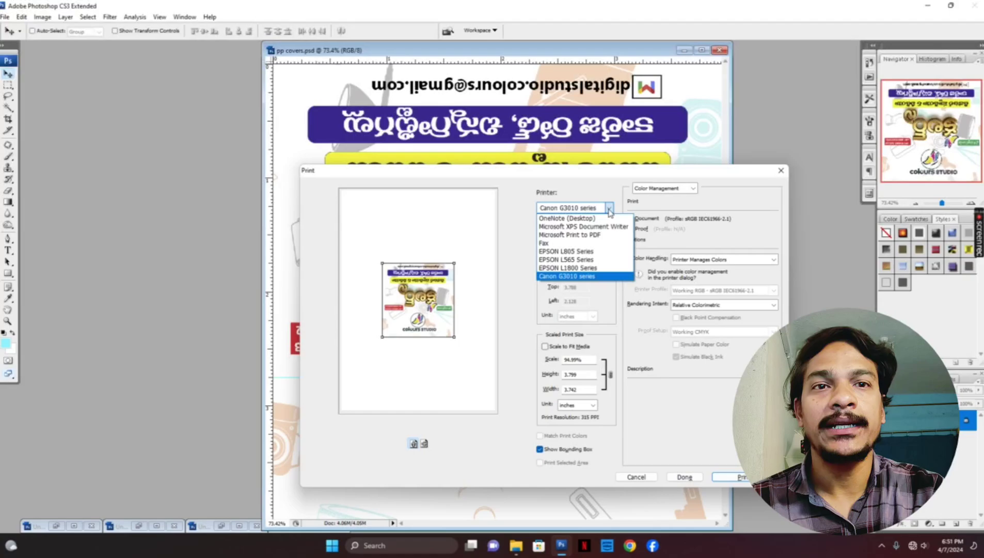
# Step: Choose the Canon G3010 series printer and apply its Envelope print preset without accepting a predefined envelope size
pyautogui.click(596, 277)
pyautogui.click(576, 250)
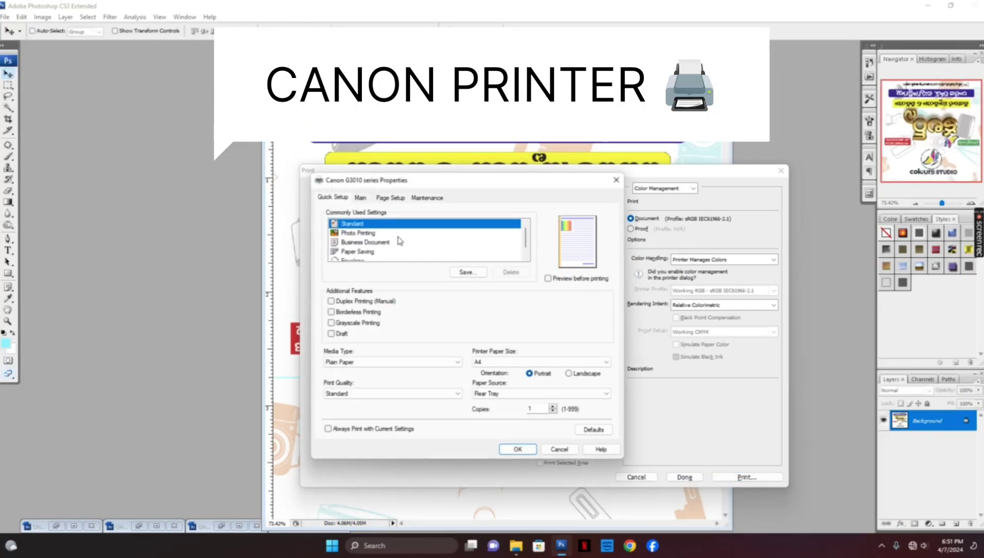
pyautogui.scroll(-1, 370, 240)
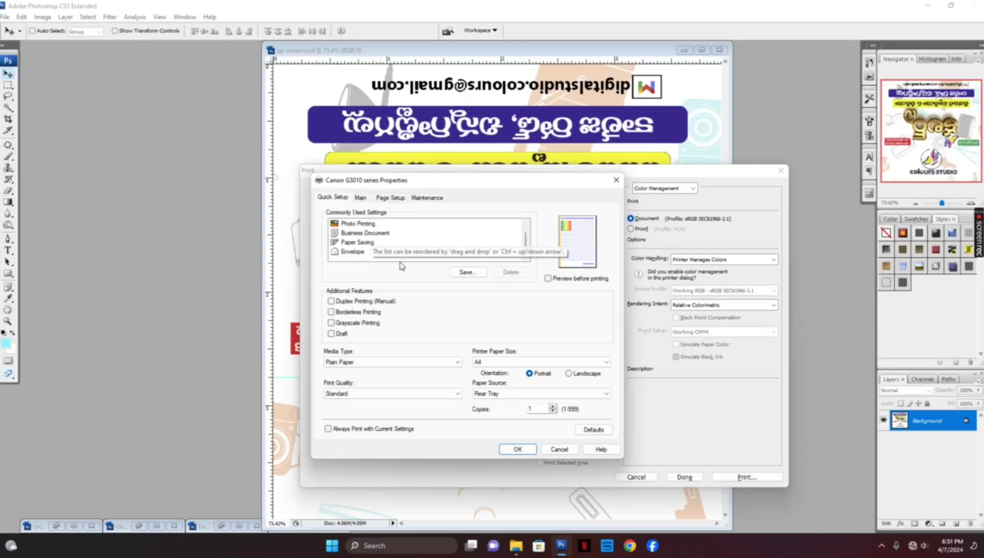
pyautogui.click(350, 251)
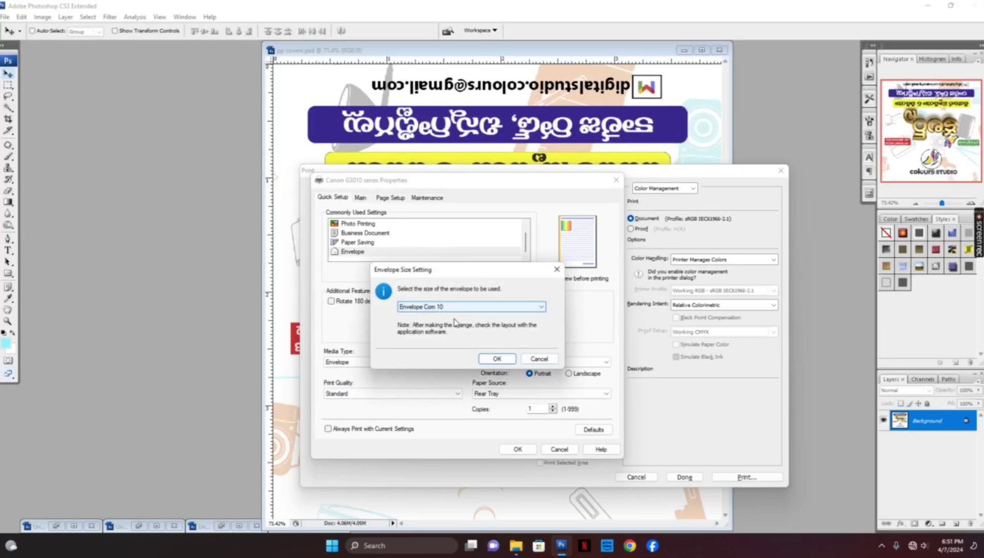
pyautogui.click(539, 358)
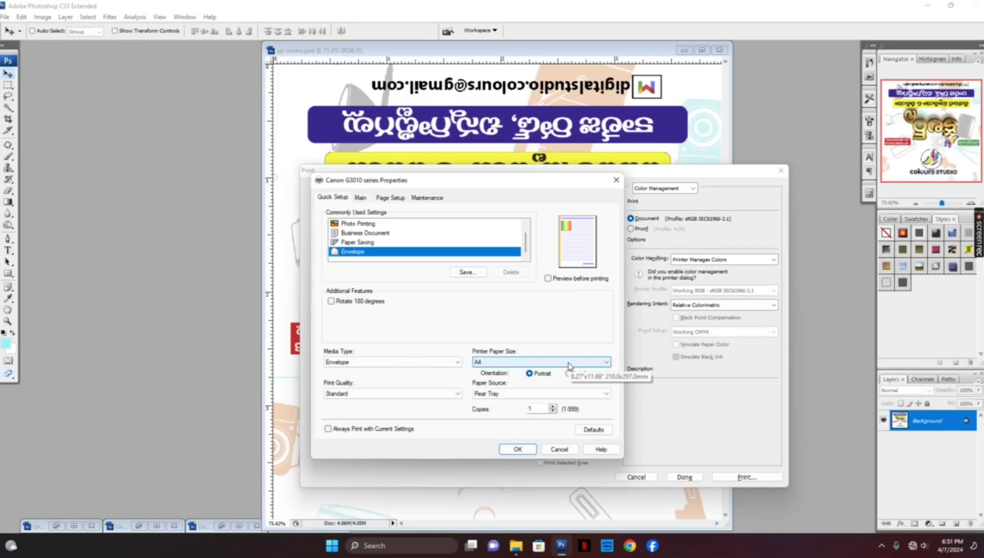
# Step: Set a custom printer paper size of 3.9 inches wide by 4 inches high and apply the printer properties
pyautogui.click(568, 364)
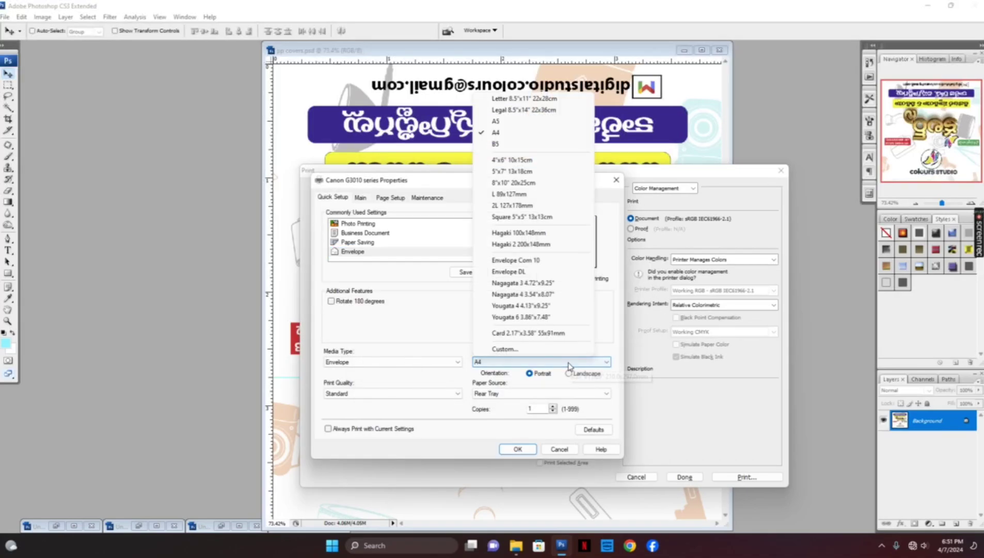
pyautogui.click(515, 350)
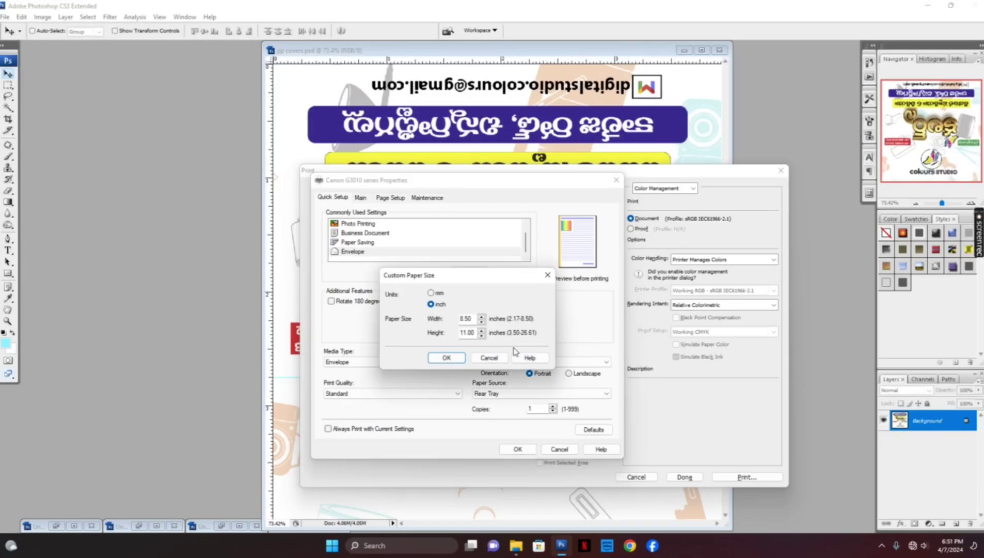
pyautogui.moveTo(473, 319); pyautogui.dragTo(456, 316)
pyautogui.write('3.9')
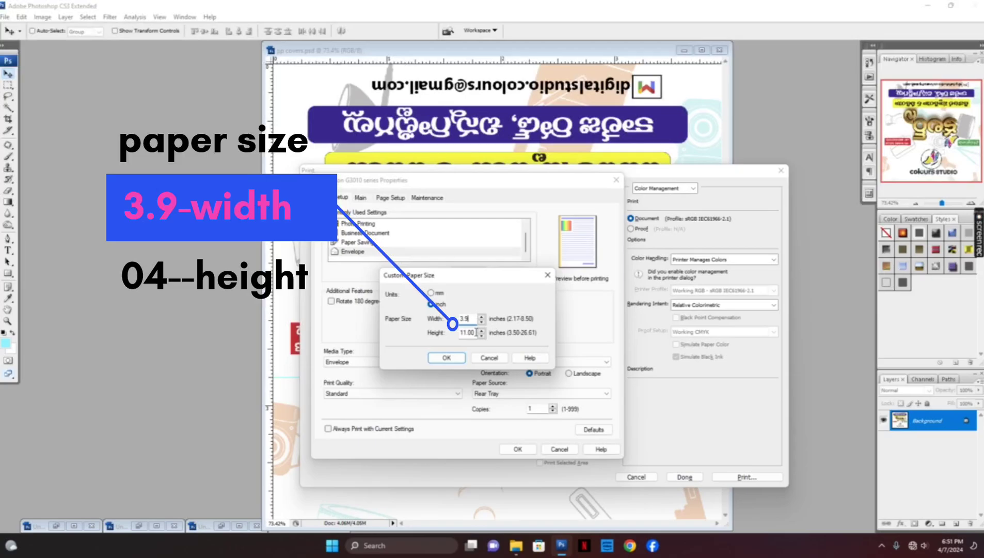
pyautogui.moveTo(476, 332); pyautogui.dragTo(423, 330)
pyautogui.write('4')
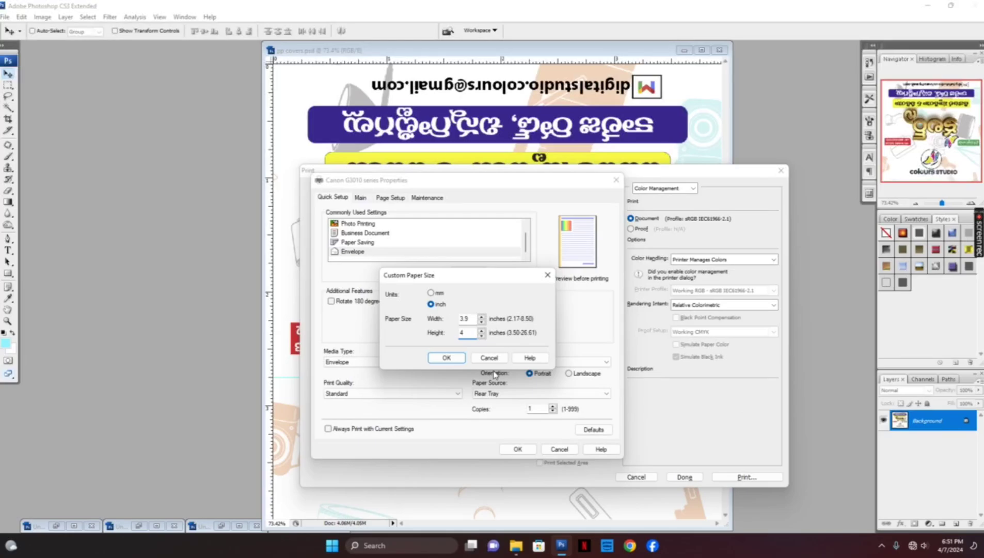
pyautogui.click(444, 357)
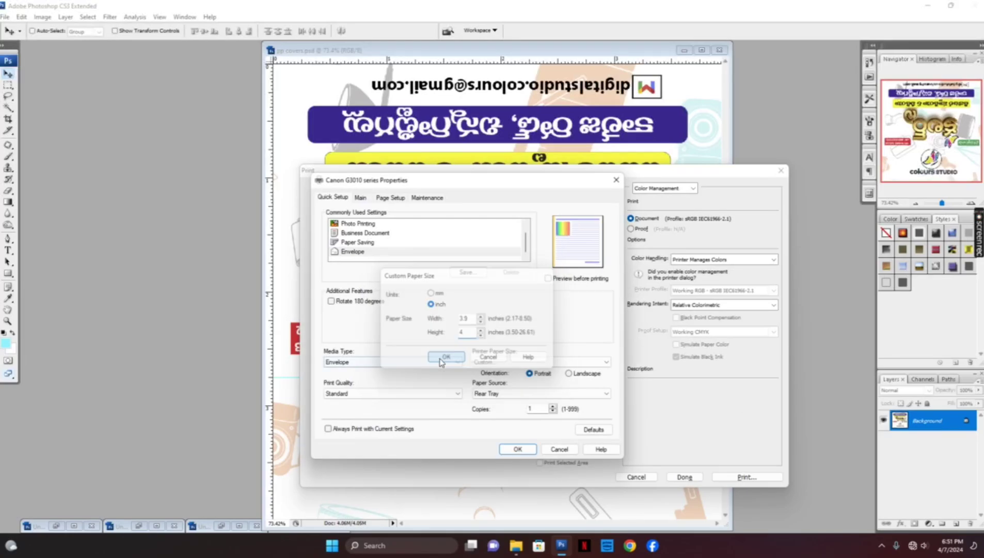
pyautogui.click(517, 449)
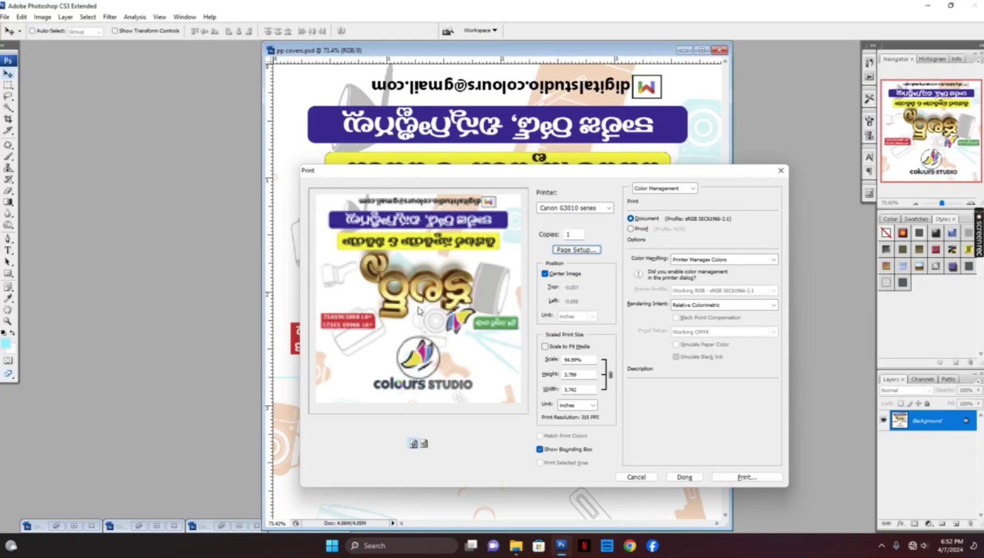
# Step: Print four copies of the envelope cover at 94.99% scale on the Canon G3010 series, accepting the clipping
pyautogui.moveTo(588, 359); pyautogui.dragTo(528, 363)
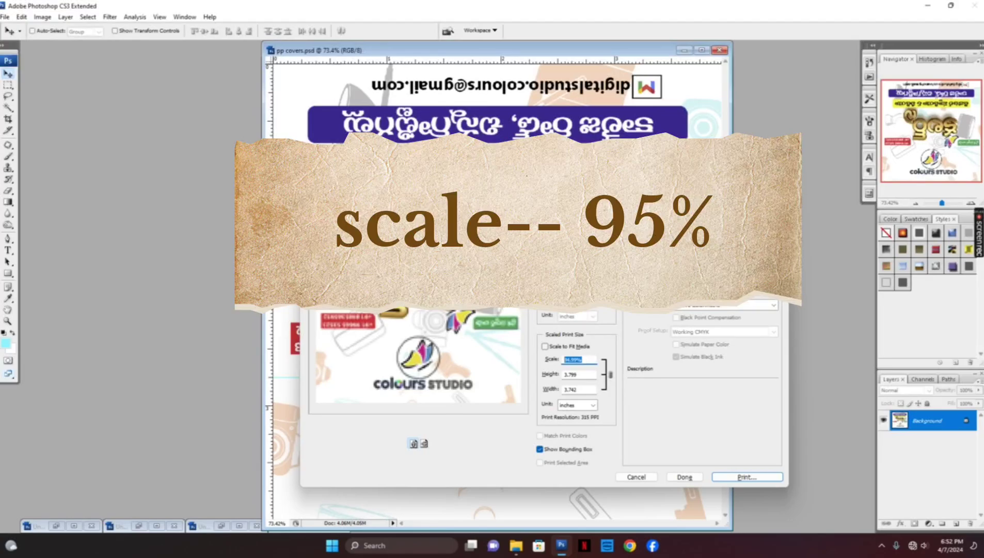
pyautogui.click(737, 478)
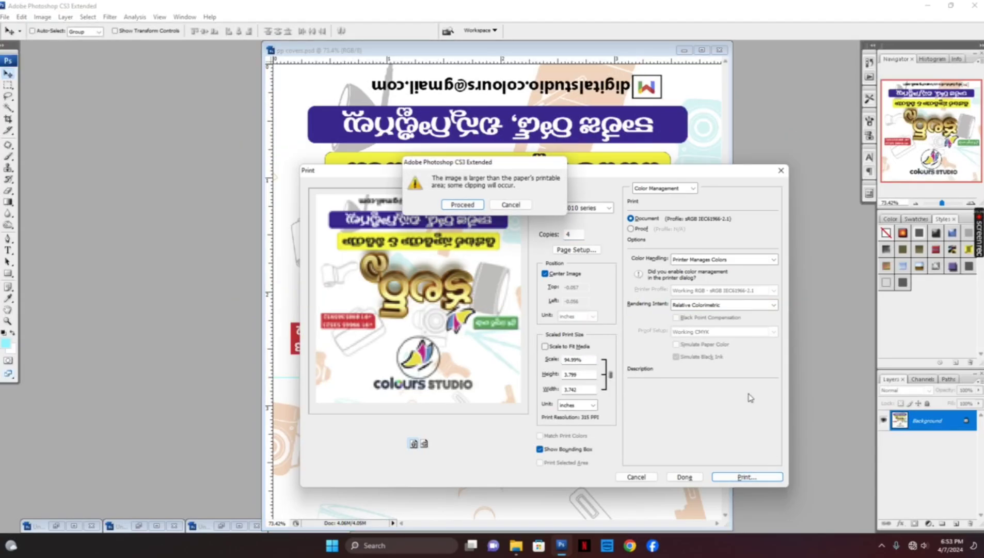
pyautogui.click(475, 206)
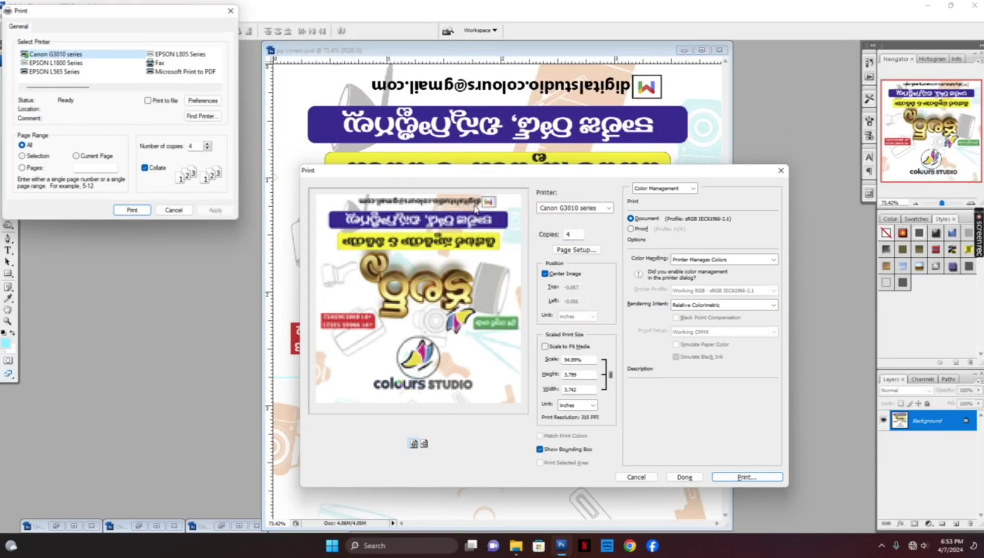
pyautogui.press('Return')
pyautogui.press('Return')
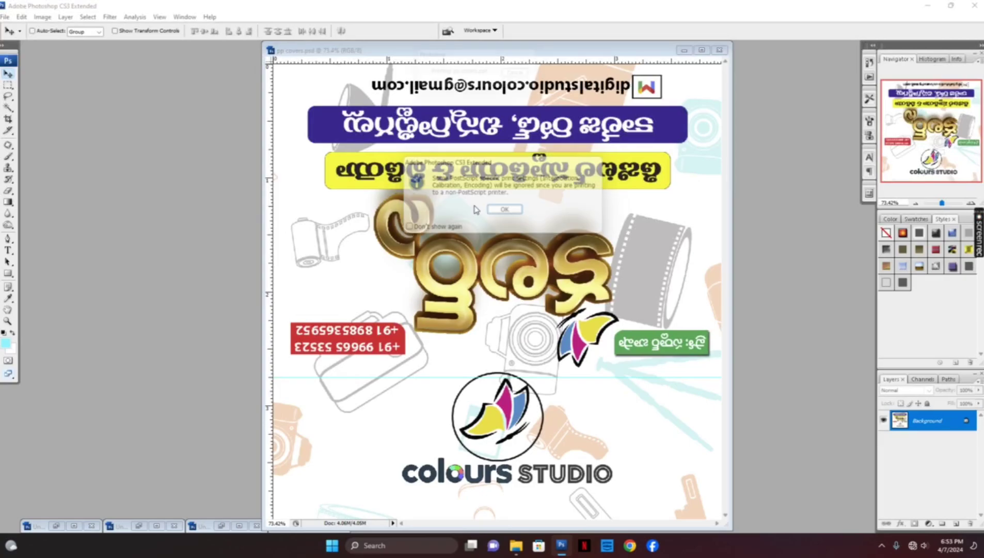